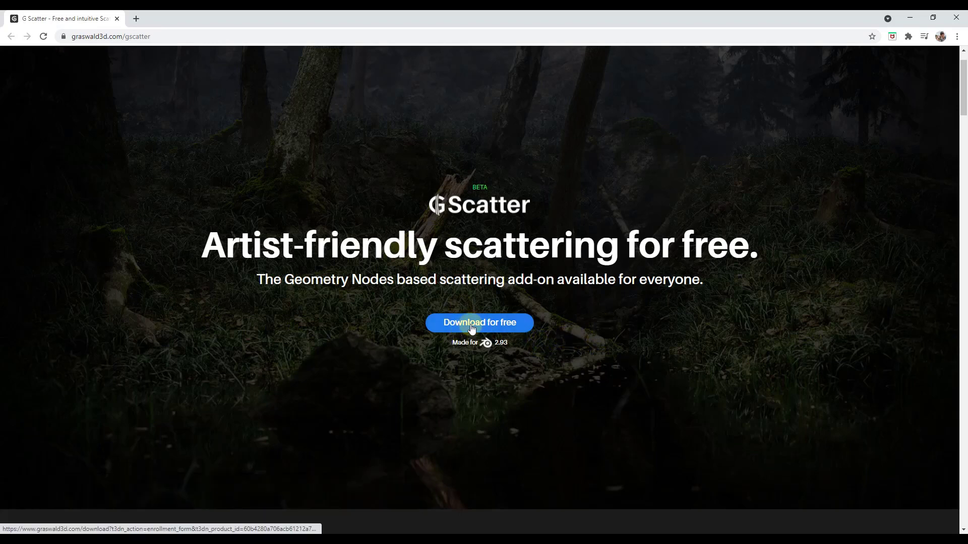
# Read through the GScatter download page down to the "Don't learn Geo Nodes." section
pyautogui.scroll(-3, 512, 212)
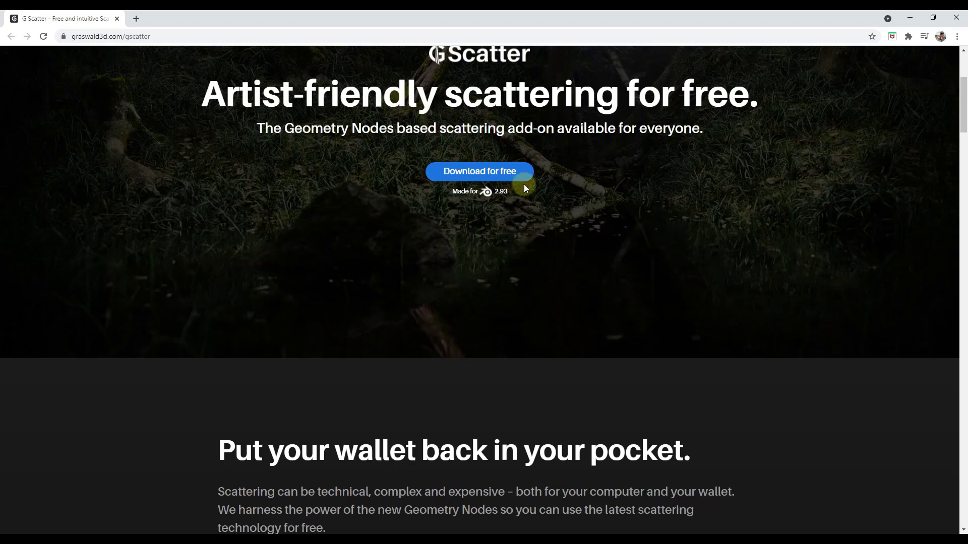
pyautogui.scroll(-7, 524, 183)
pyautogui.scroll(-10, 529, 182)
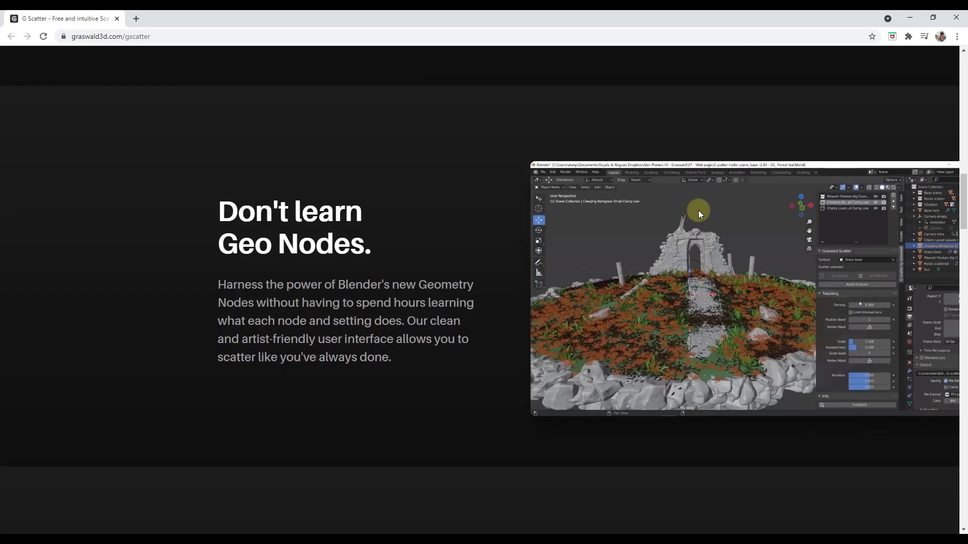
# Switch to Blender and check the add-on preferences for the enabled GScatter add-on, searching for "gras"
pyautogui.hotkey('alt', 'Tab')
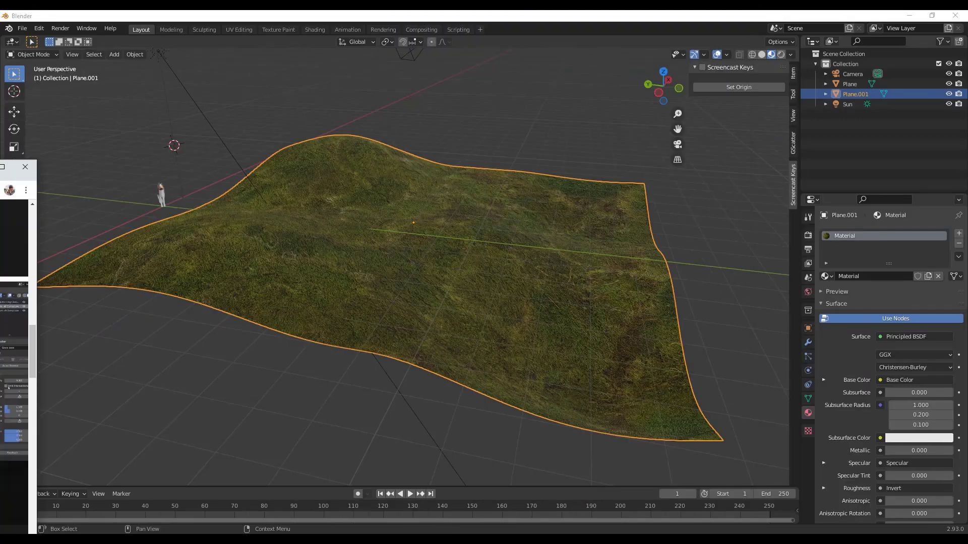
pyautogui.click(683, 227)
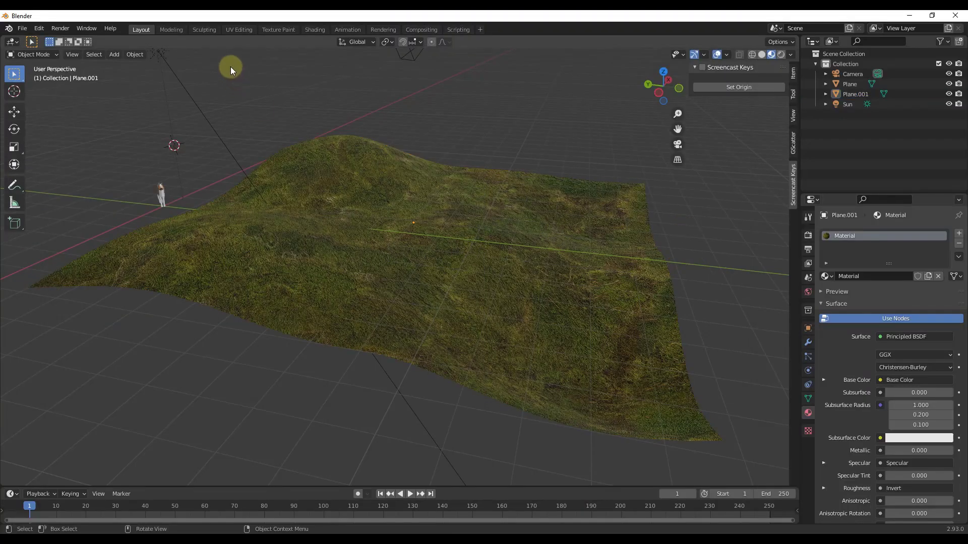
pyautogui.click(38, 29)
pyautogui.click(63, 172)
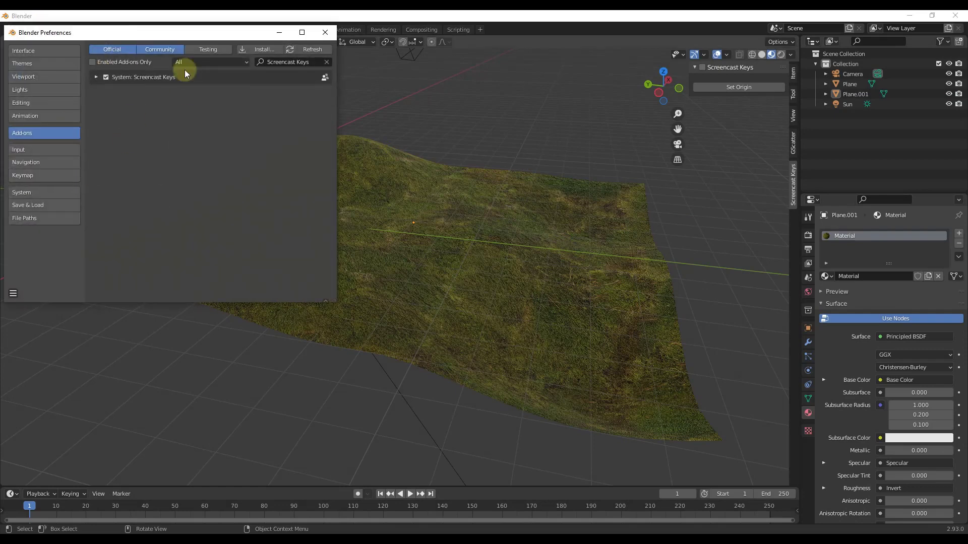
pyautogui.click(324, 30)
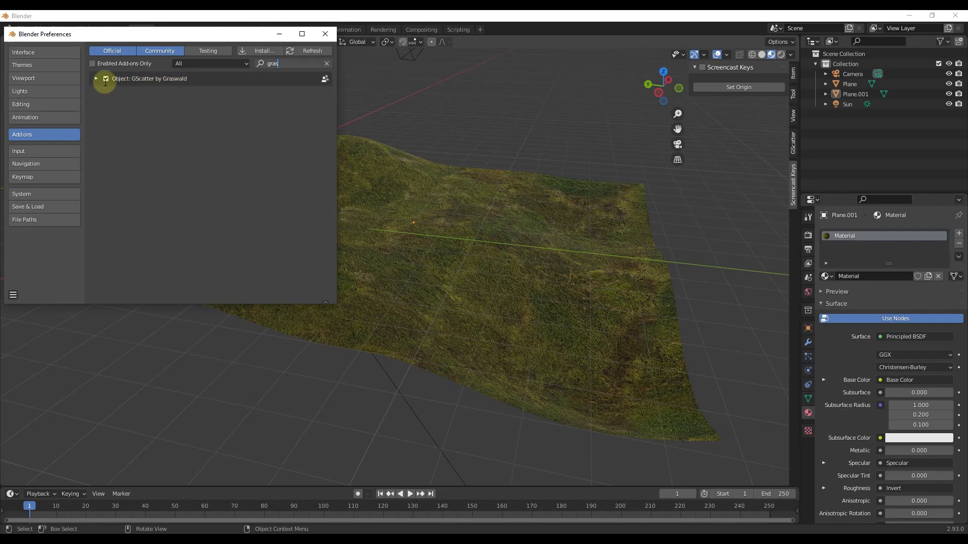
pyautogui.click(325, 34)
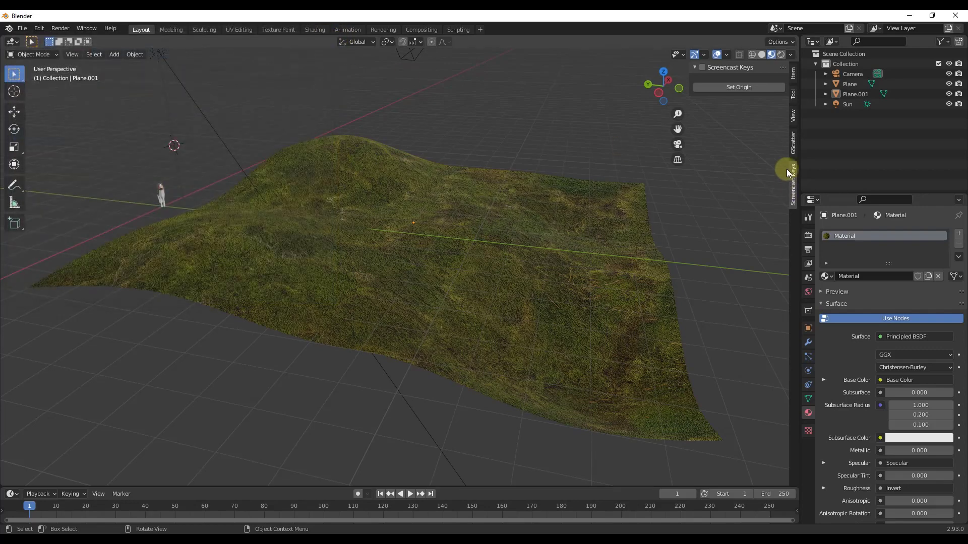
# Show the GScatter settings and assign the grassy terrain, Plane.001, as the scatter surface
pyautogui.click(794, 143)
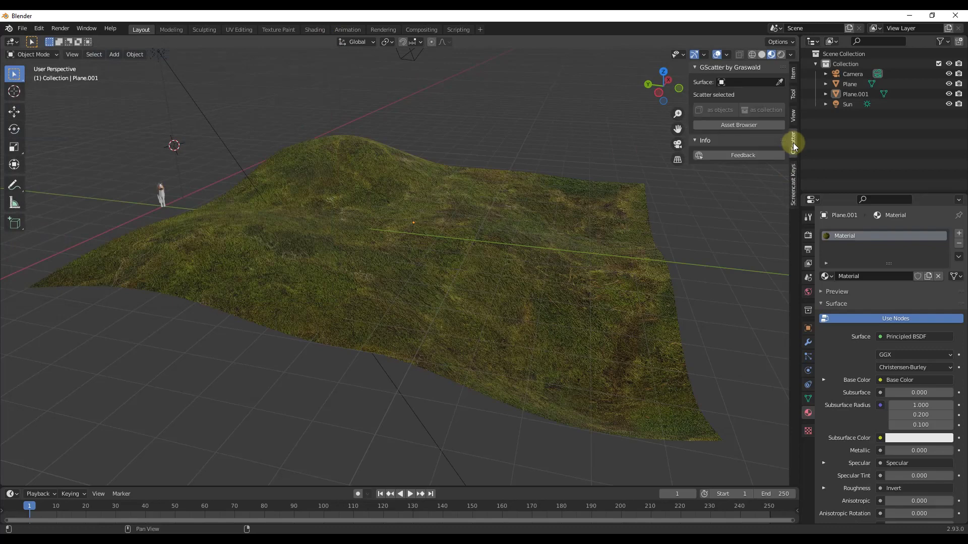
pyautogui.click(699, 217)
pyautogui.scroll(-3, 380, 289)
pyautogui.scroll(4, 386, 276)
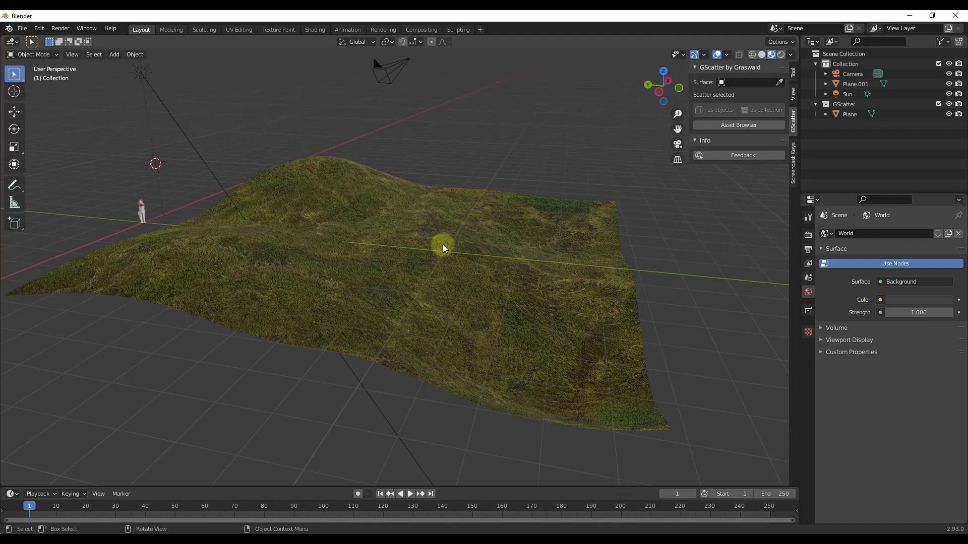
pyautogui.click(779, 82)
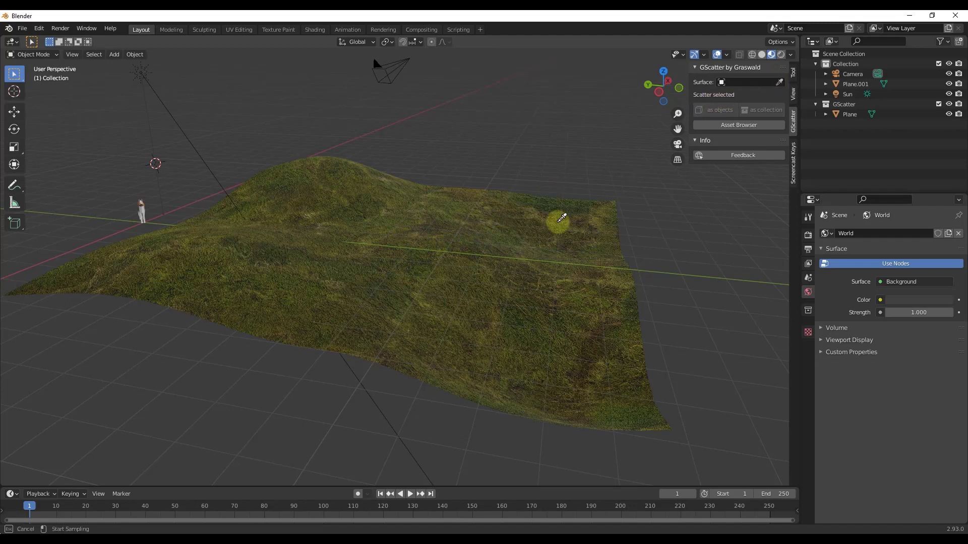
pyautogui.click(478, 235)
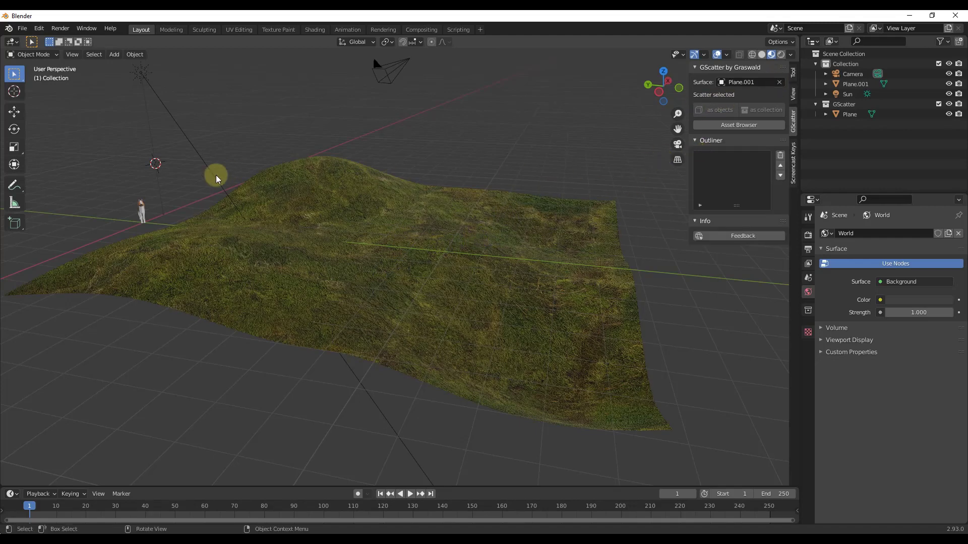
# Scatter the small animal model as objects over the grassy terrain
pyautogui.click(140, 210)
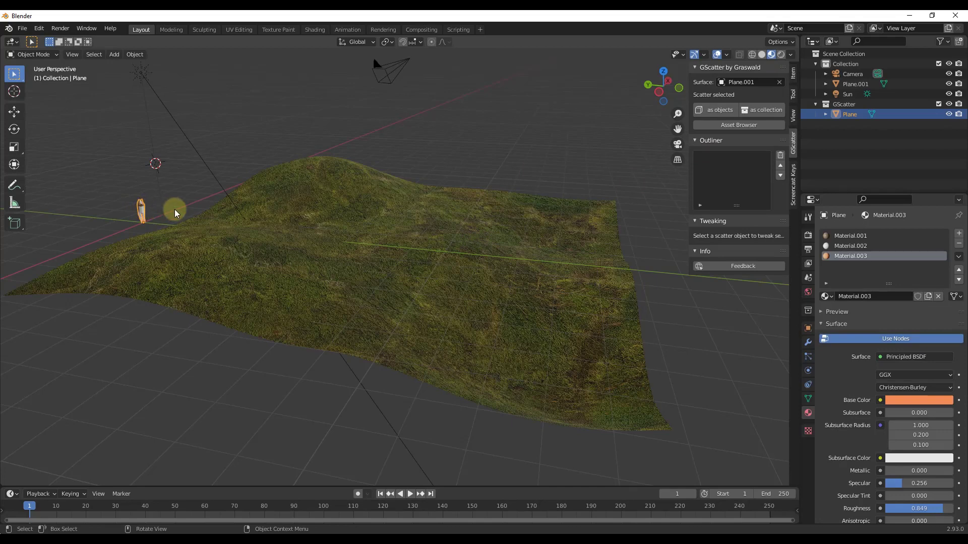
pyautogui.click(719, 111)
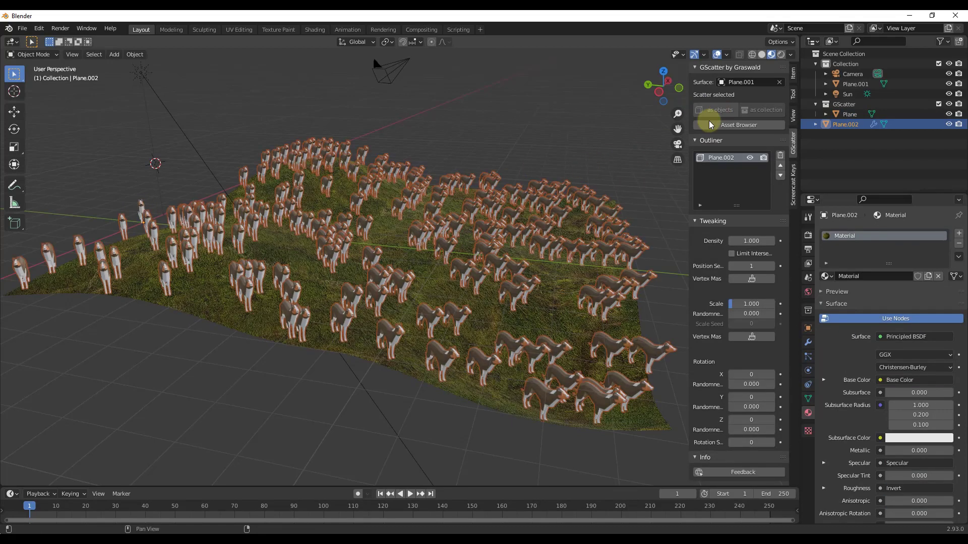
pyautogui.moveTo(530, 237); pyautogui.dragTo(425, 256, button='middle')
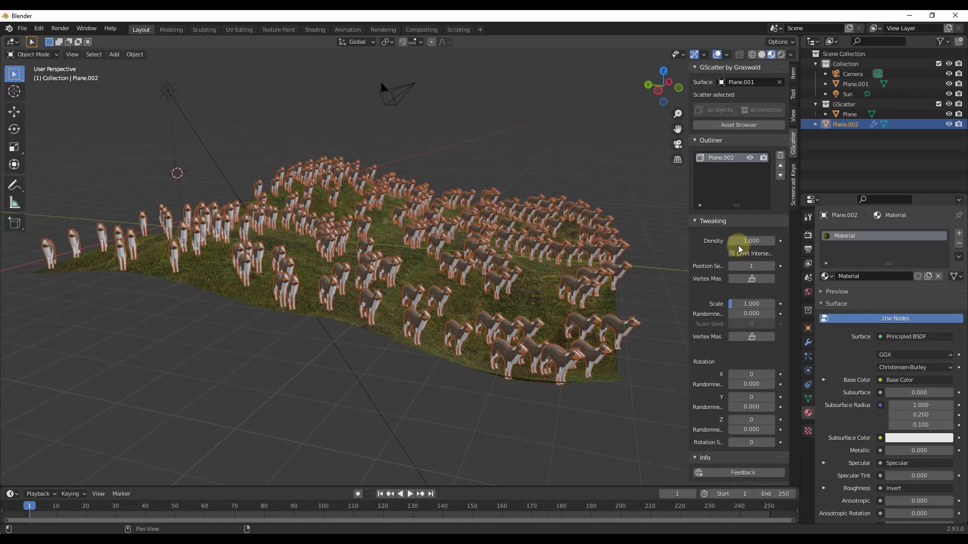
# Set the animal scatter's density to 0.6, and delete the scatter from the terrain
pyautogui.moveTo(745, 241)
pyautogui.mouseDown()
pyautogui.moveTo(756, 242)
pyautogui.moveTo(737, 241)
pyautogui.mouseUp()
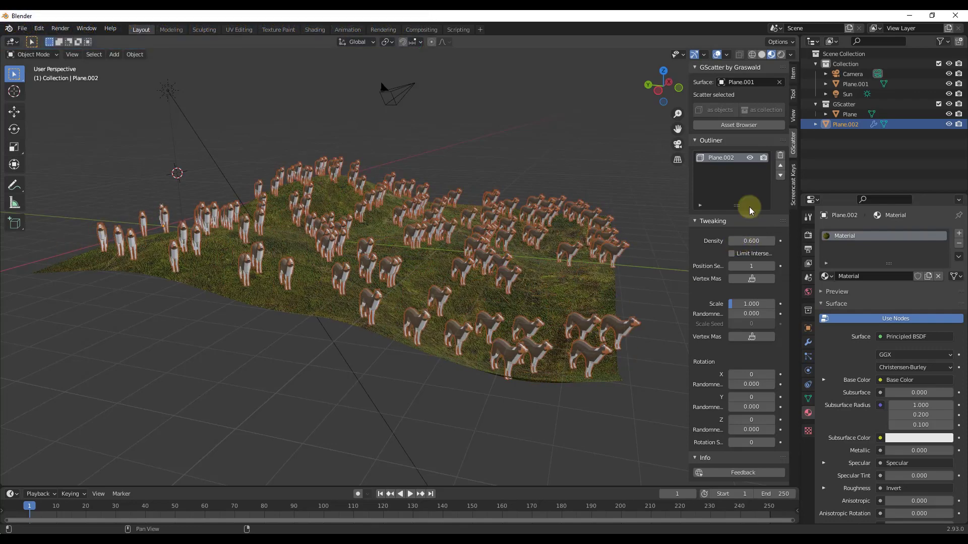
pyautogui.click(780, 158)
pyautogui.scroll(-8, 423, 264)
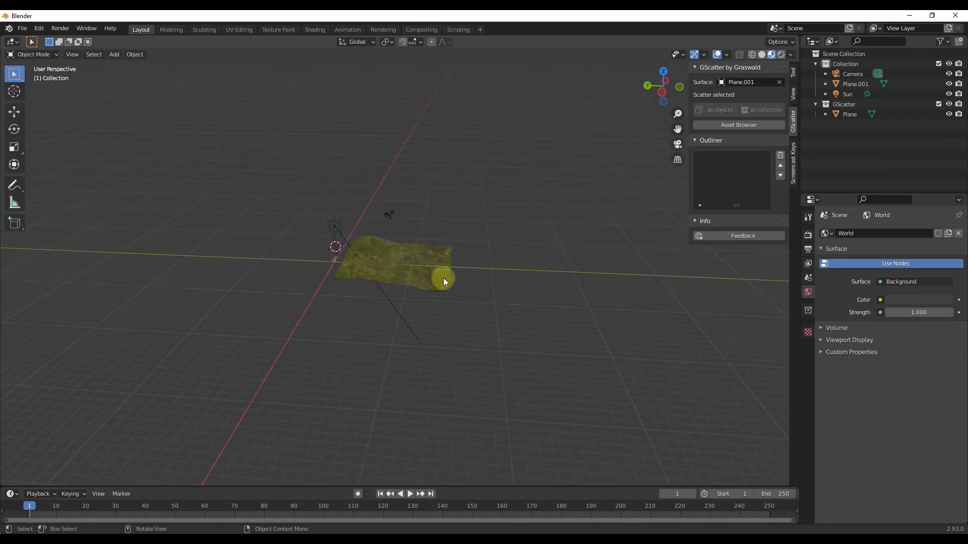
# Add a new mesh plane, 2 m in size, to the scene
pyautogui.scroll(2, 540, 273)
pyautogui.click(464, 270)
pyautogui.hotkey('shift', 'a')
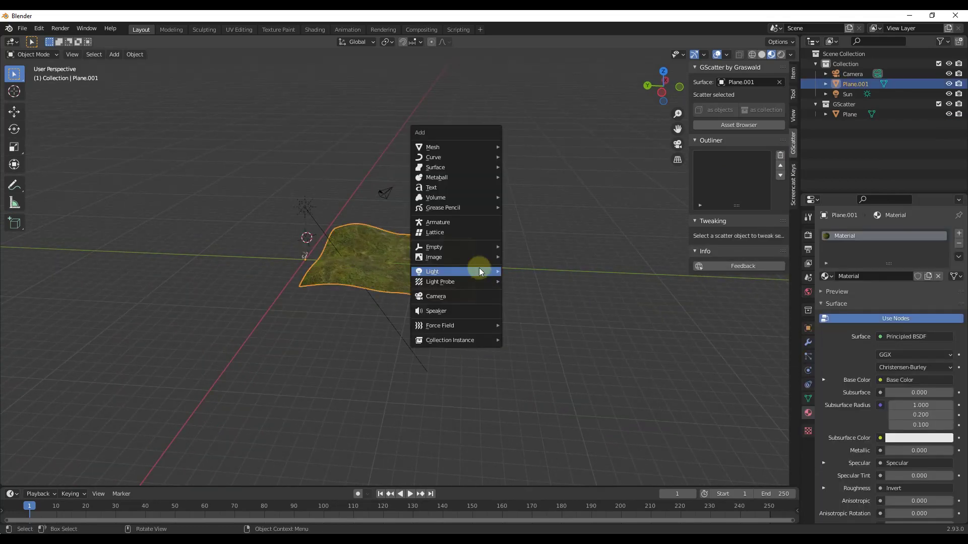
pyautogui.moveTo(458, 147)
pyautogui.click(523, 147)
# Move the new plane along Y by about -24.5 m, beside the terrain, and scale it up about 7.9 times
pyautogui.press('g')
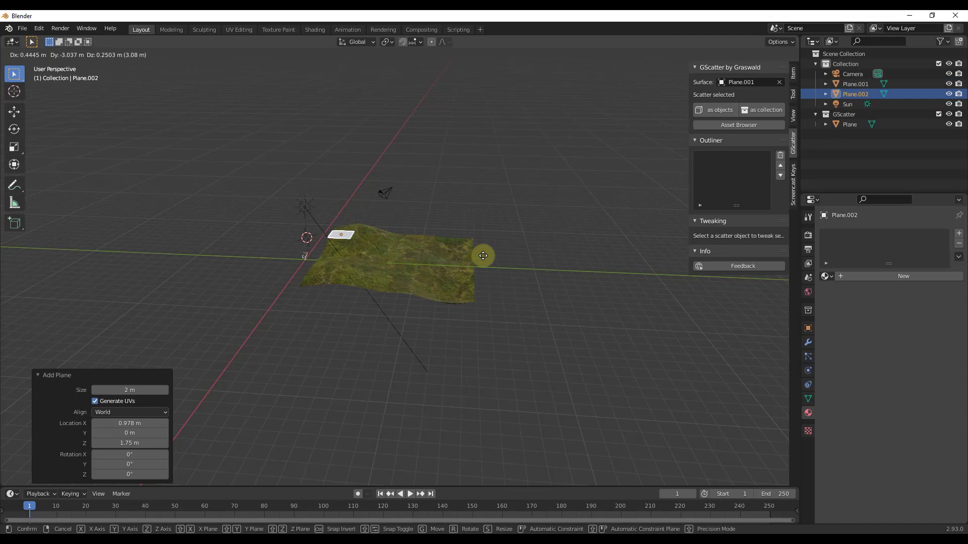
pyautogui.press('y')
pyautogui.click(677, 266)
pyautogui.press('s')
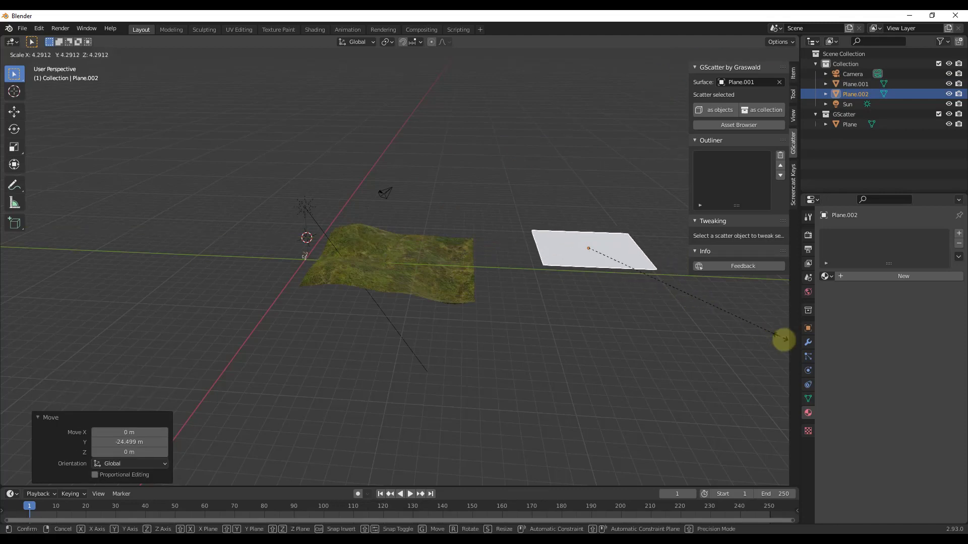
pyautogui.click(242, 310)
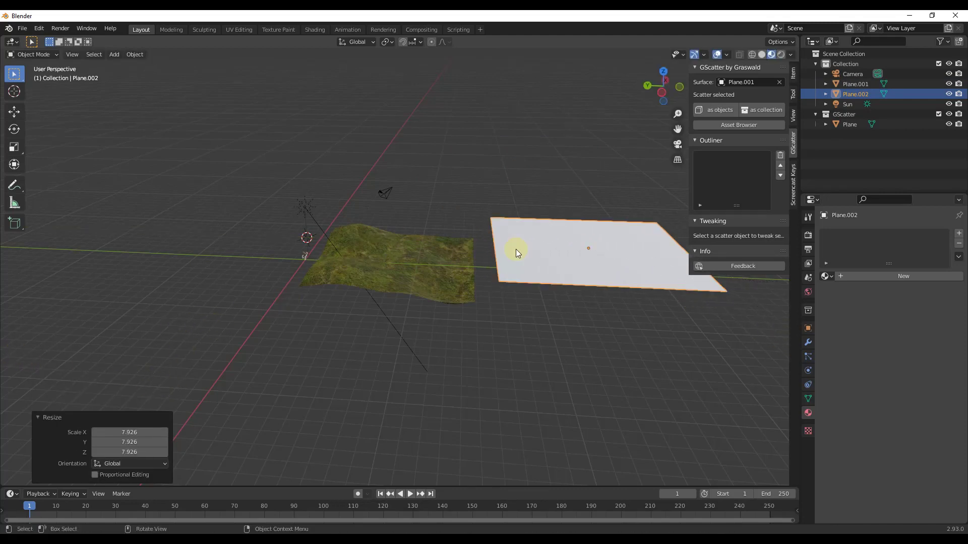
pyautogui.moveTo(515, 249); pyautogui.dragTo(655, 212, button='middle')
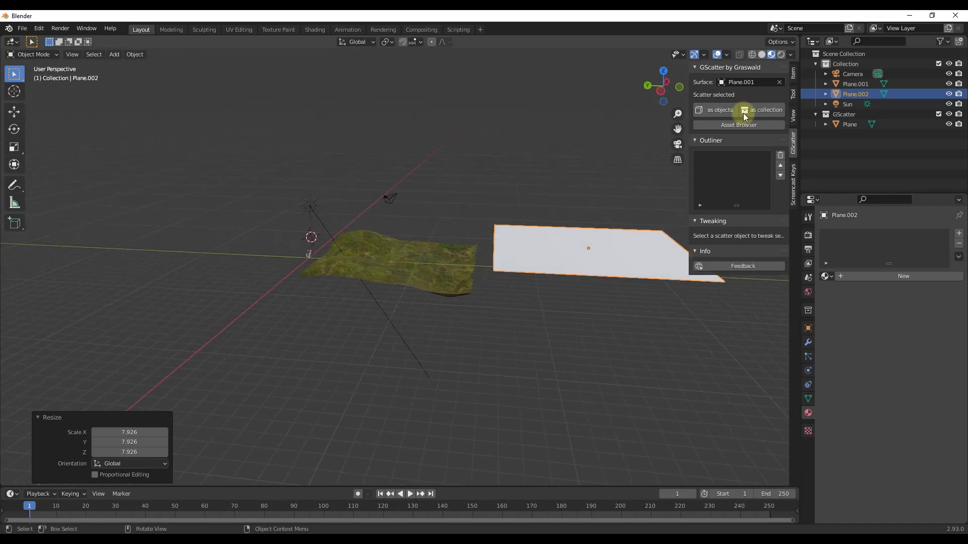
# Replace the GScatter surface with the new white plane, Plane.002
pyautogui.click(600, 262)
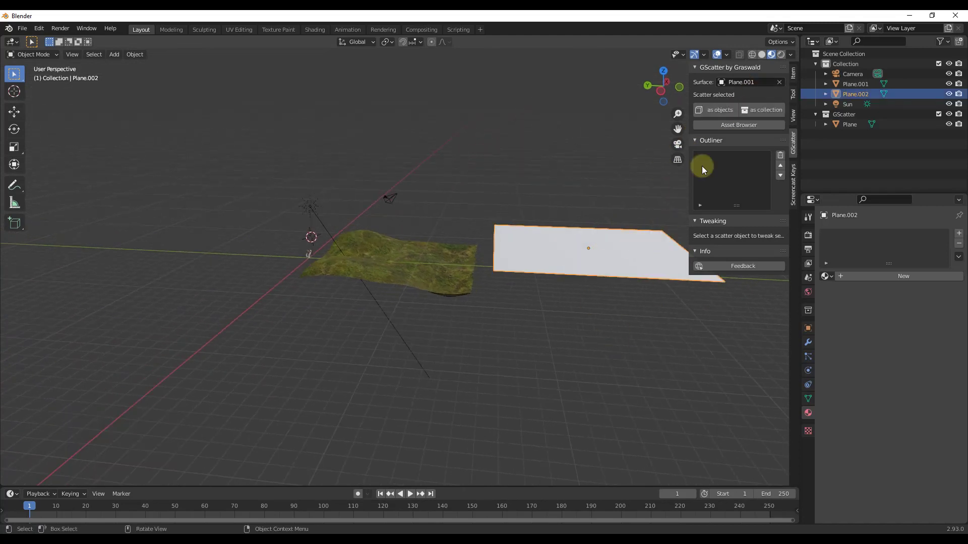
pyautogui.click(779, 83)
pyautogui.click(776, 82)
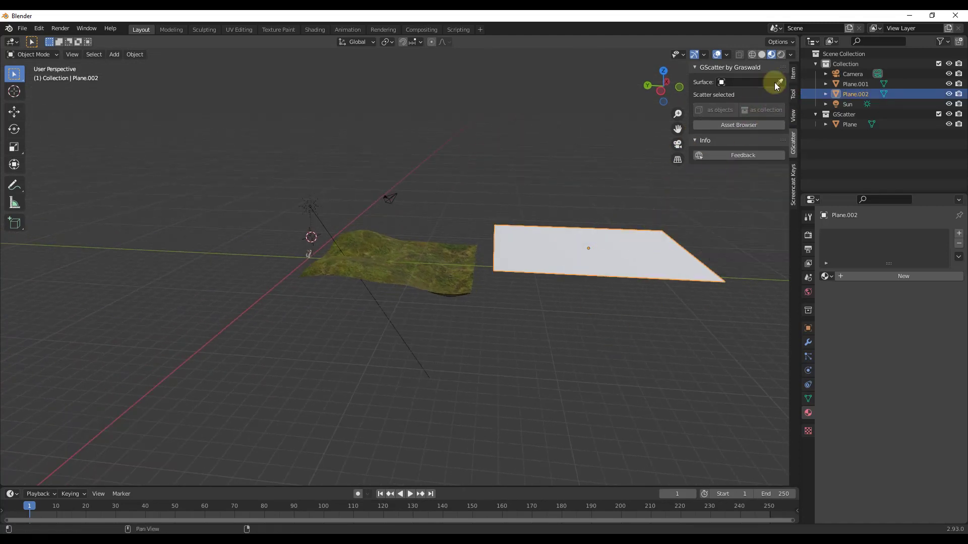
pyautogui.click(620, 231)
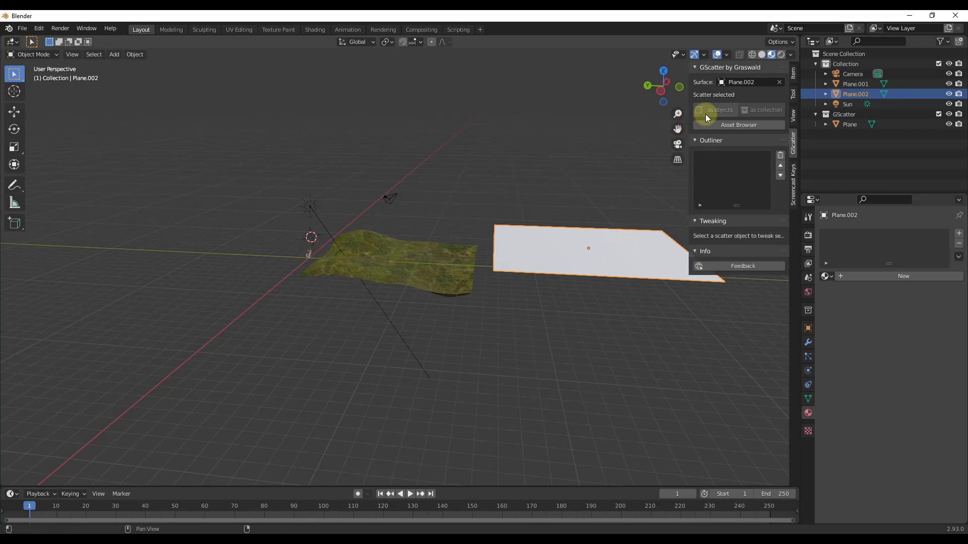
# Try scattering the small animal model as objects on the white plane, and remove that scatter
pyautogui.click(310, 256)
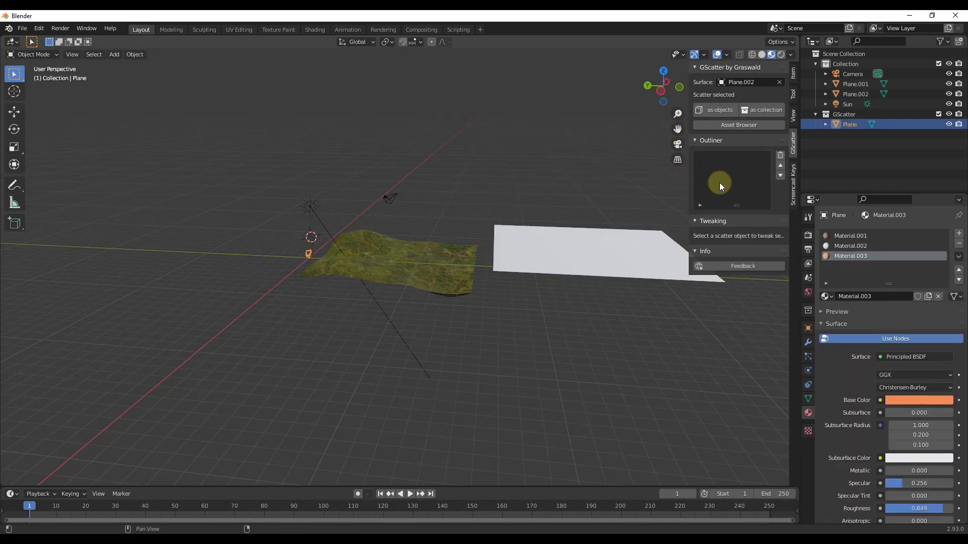
pyautogui.click(716, 110)
pyautogui.moveTo(459, 298); pyautogui.dragTo(257, 248, button='middle')
pyautogui.scroll(-2, 247, 238)
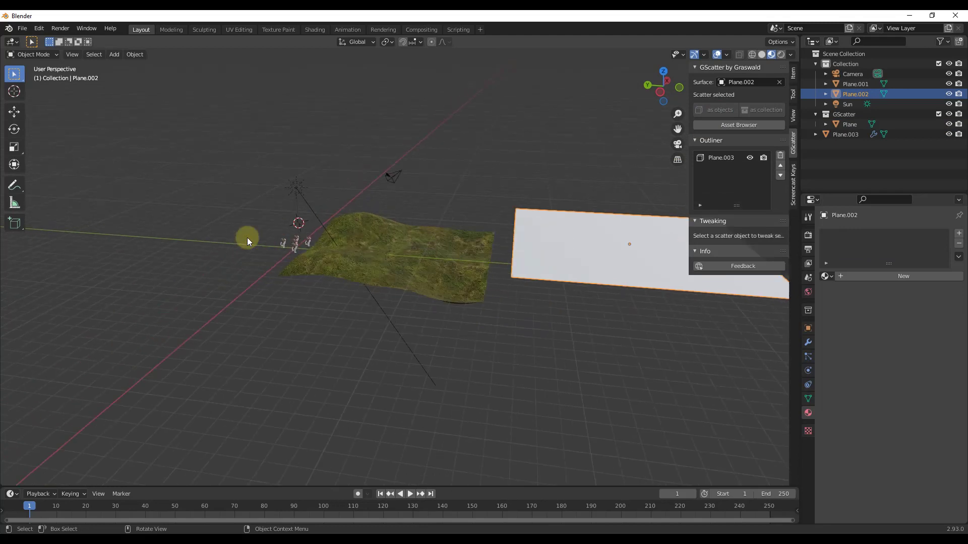
pyautogui.click(780, 156)
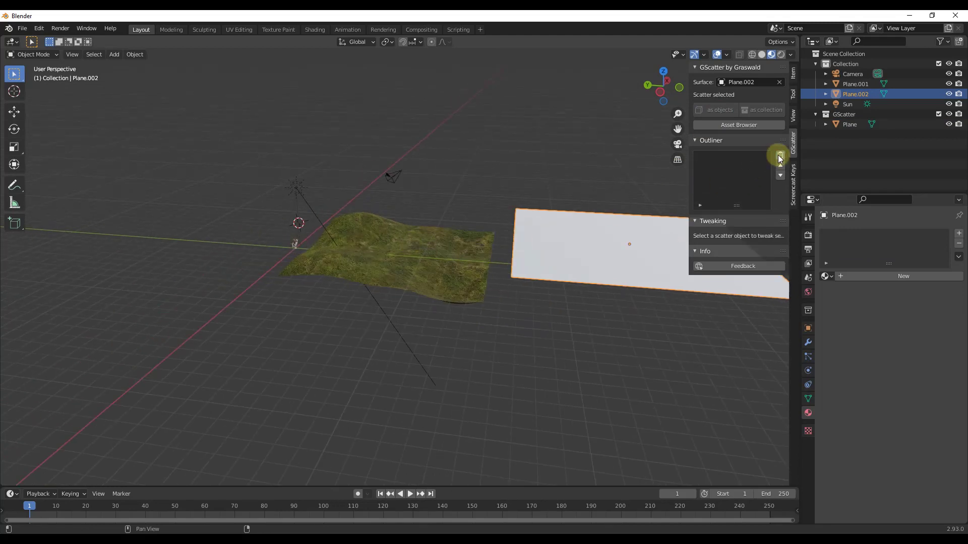
# Apply all transforms (location, rotation and scale) to the white plane
pyautogui.click(134, 54)
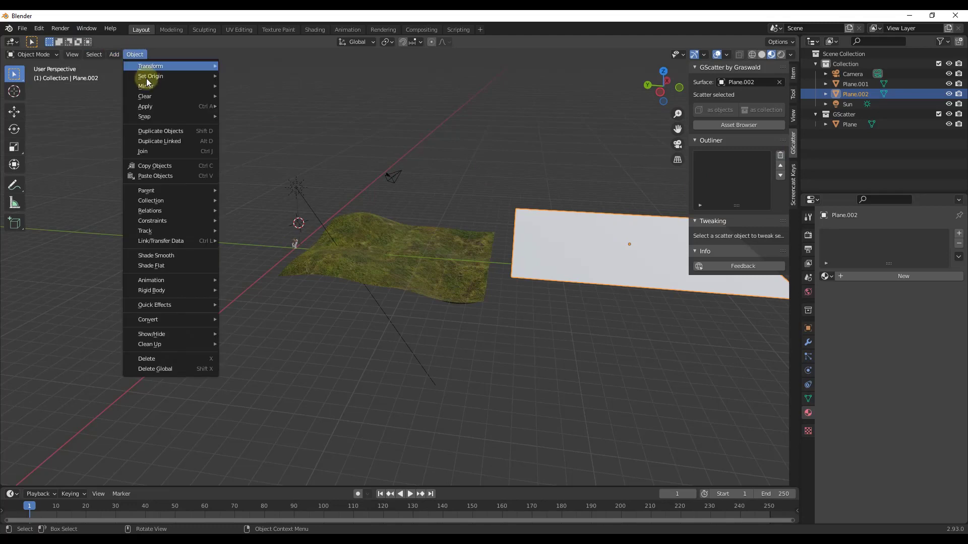
pyautogui.moveTo(154, 108)
pyautogui.click(269, 136)
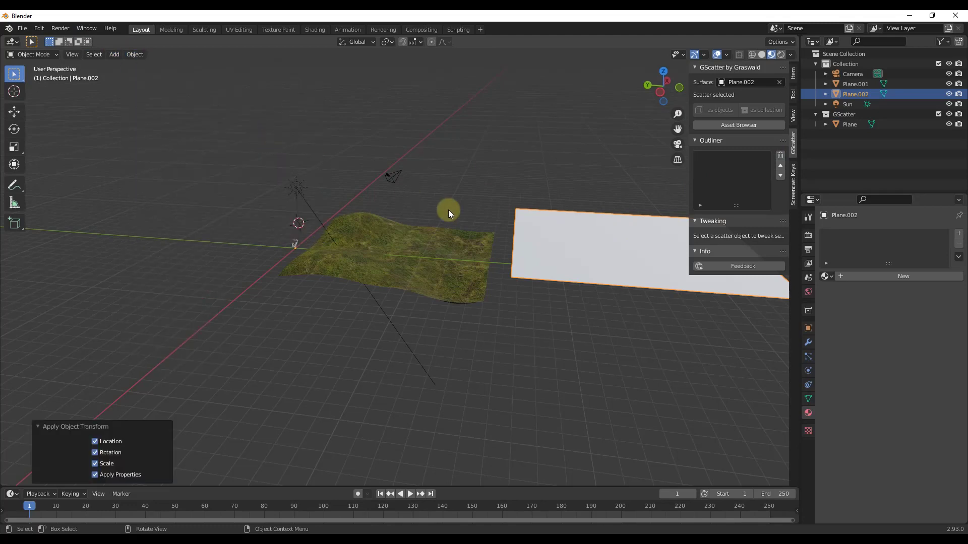
pyautogui.scroll(-2, 382, 219)
pyautogui.scroll(2, 551, 254)
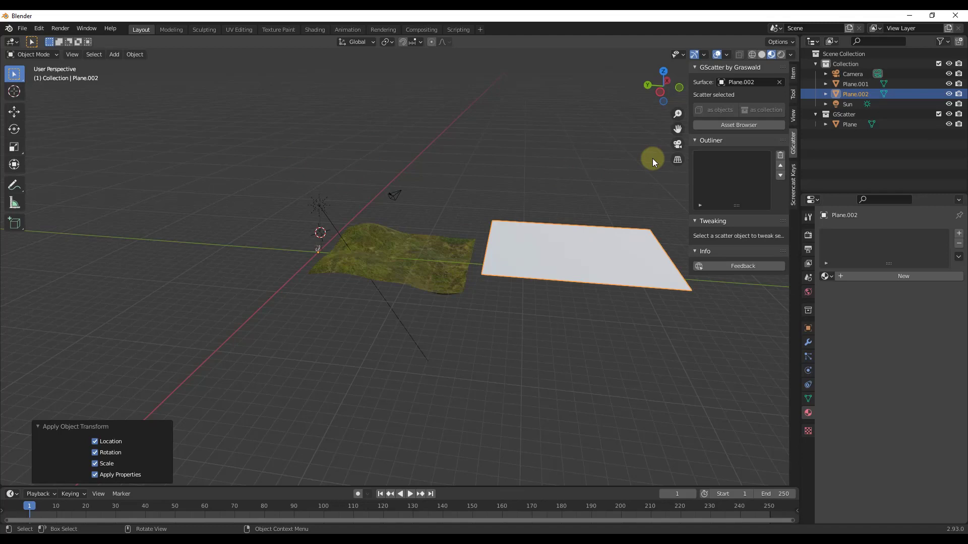
# Scatter the small animal model as objects across the white plane with its transforms applied, and delete the scatter
pyautogui.click(319, 247)
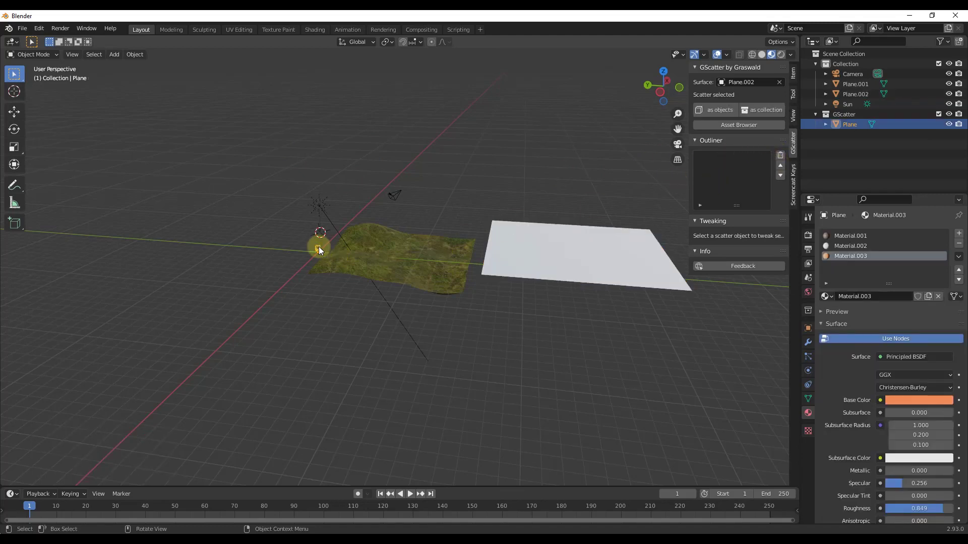
pyautogui.click(717, 110)
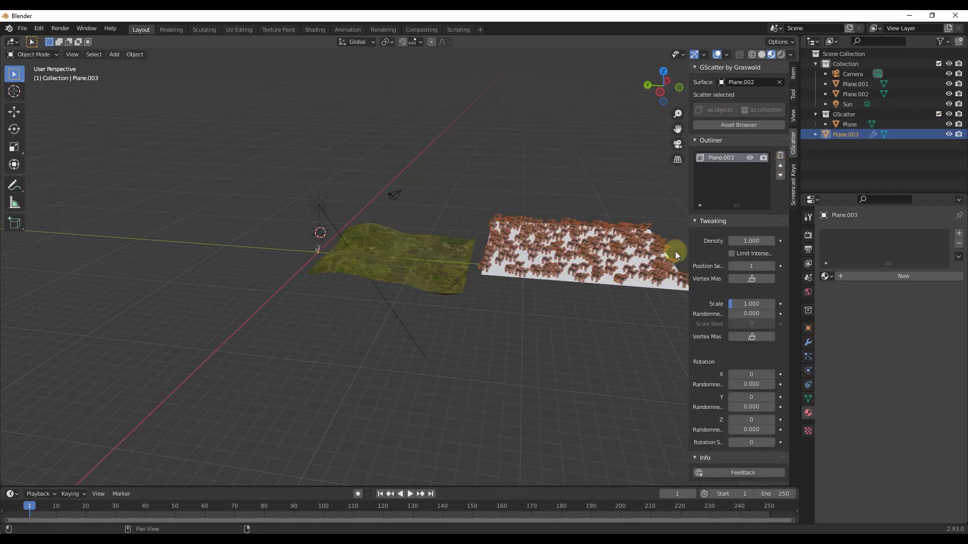
pyautogui.moveTo(676, 251); pyautogui.dragTo(563, 235, button='middle')
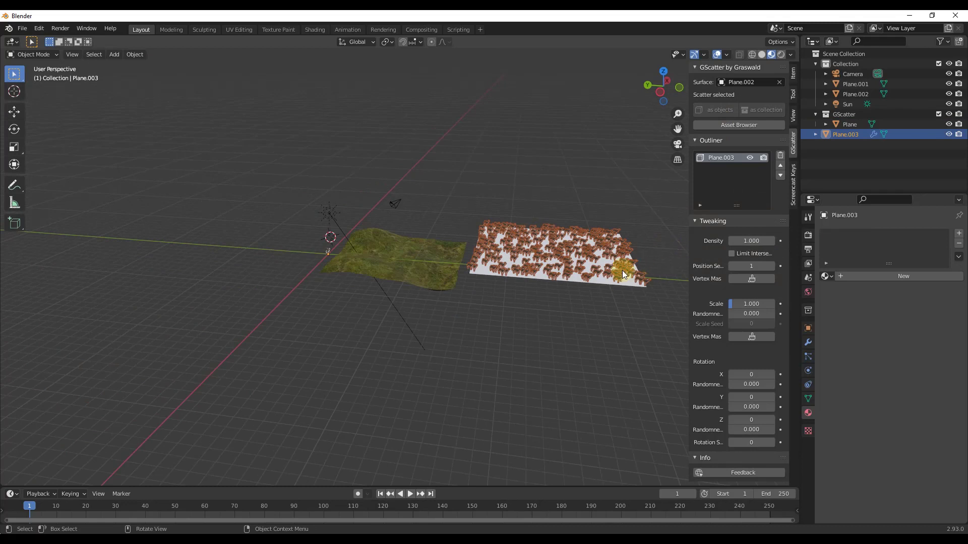
pyautogui.moveTo(622, 270); pyautogui.dragTo(577, 259, button='middle')
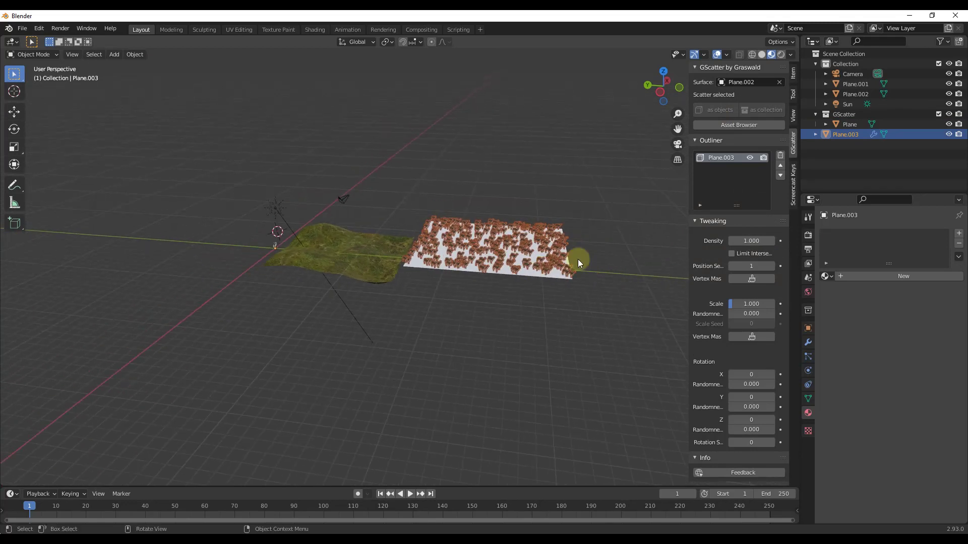
pyautogui.click(781, 156)
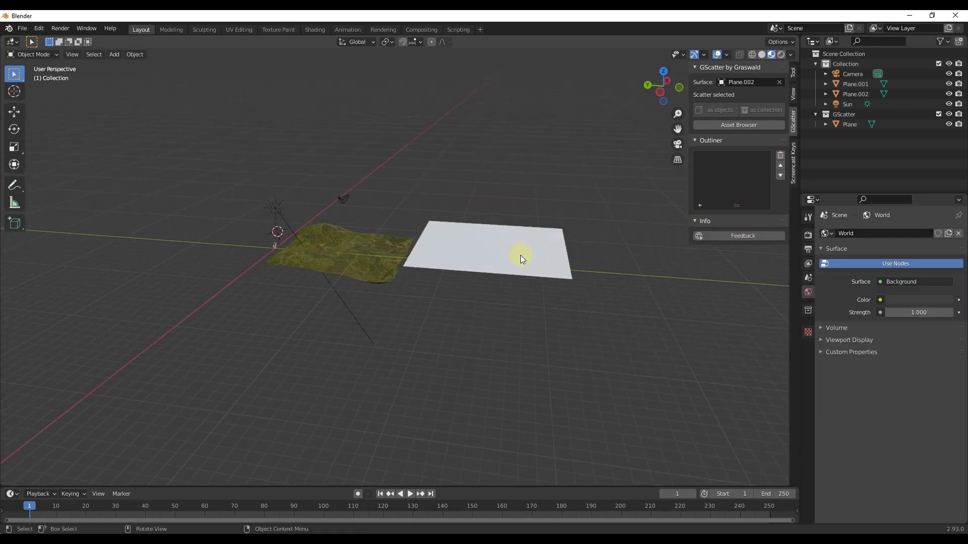
# Delete the white plane from the scene
pyautogui.click(520, 255)
pyautogui.press('Delete')
pyautogui.scroll(4, 260, 242)
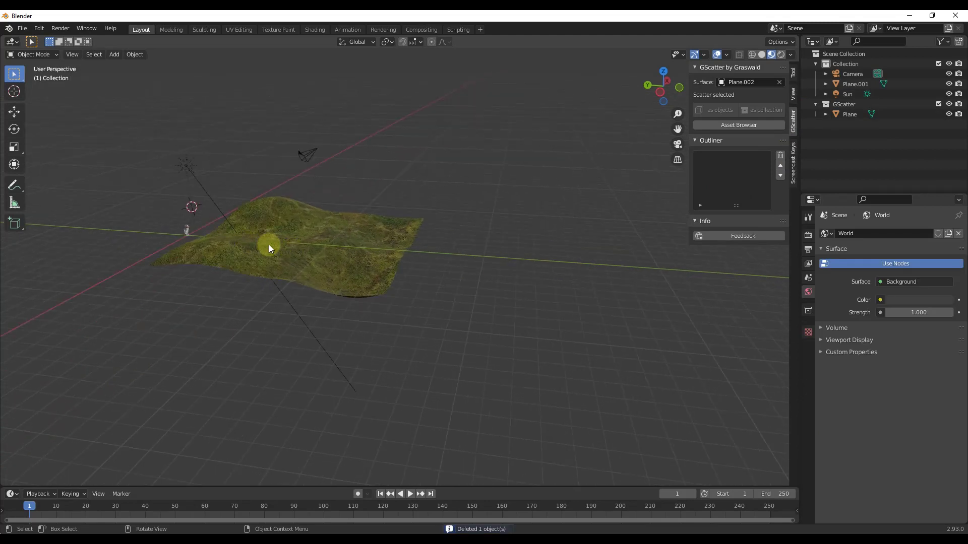
# Set the grassy terrain plane, Plane.001, as the GScatter surface
pyautogui.scroll(1, 265, 245)
pyautogui.moveTo(262, 247); pyautogui.dragTo(437, 224, button='middle')
pyautogui.scroll(2, 437, 225)
pyautogui.scroll(-3, 568, 235)
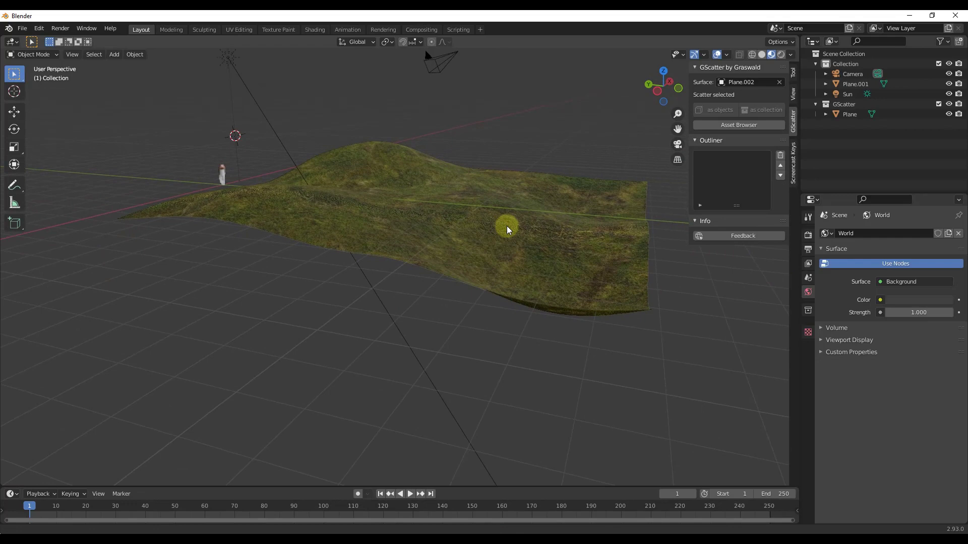
pyautogui.click(461, 212)
pyautogui.scroll(-2, 332, 201)
pyautogui.scroll(3, 437, 202)
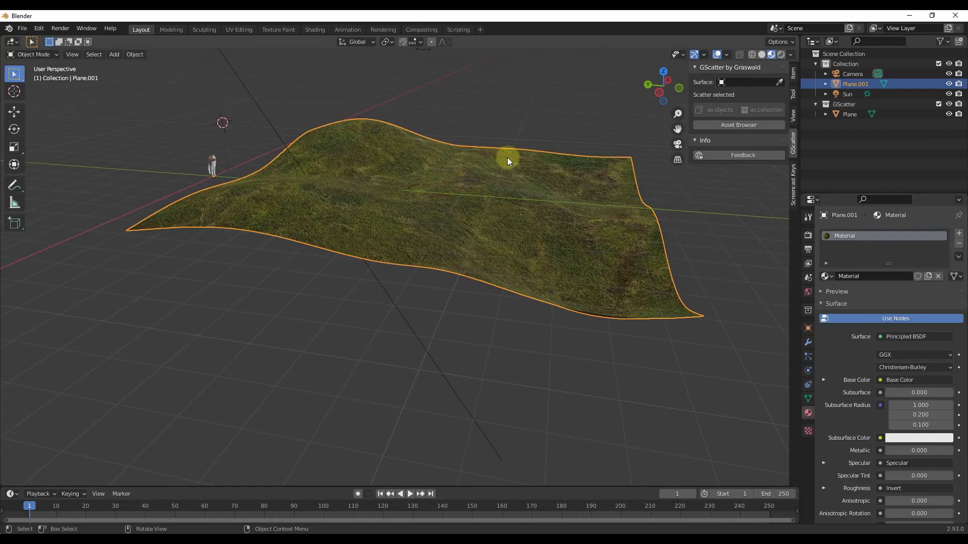
pyautogui.moveTo(507, 161)
pyautogui.mouseDown(button='middle')
pyautogui.moveTo(498, 165)
pyautogui.moveTo(525, 161)
pyautogui.mouseUp(button='middle')
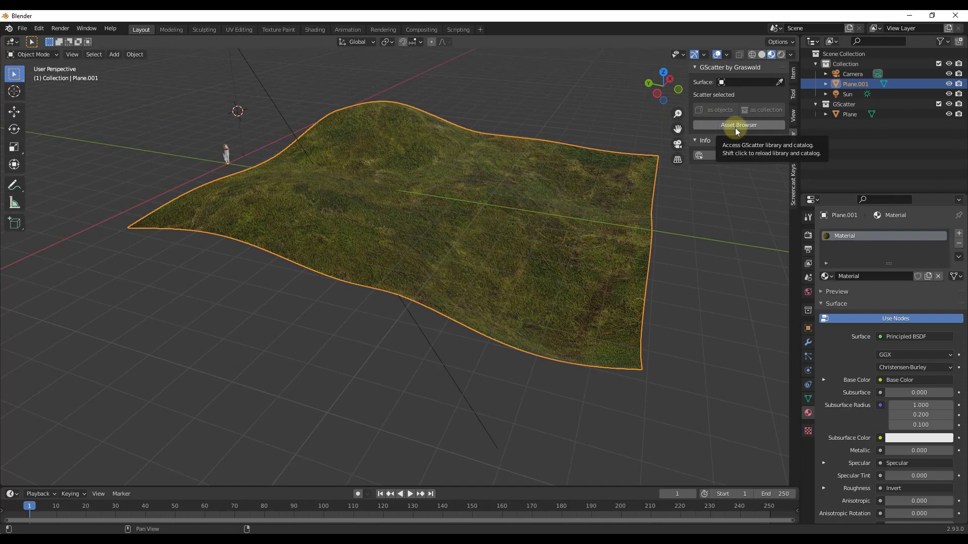
pyautogui.click(779, 83)
pyautogui.click(519, 192)
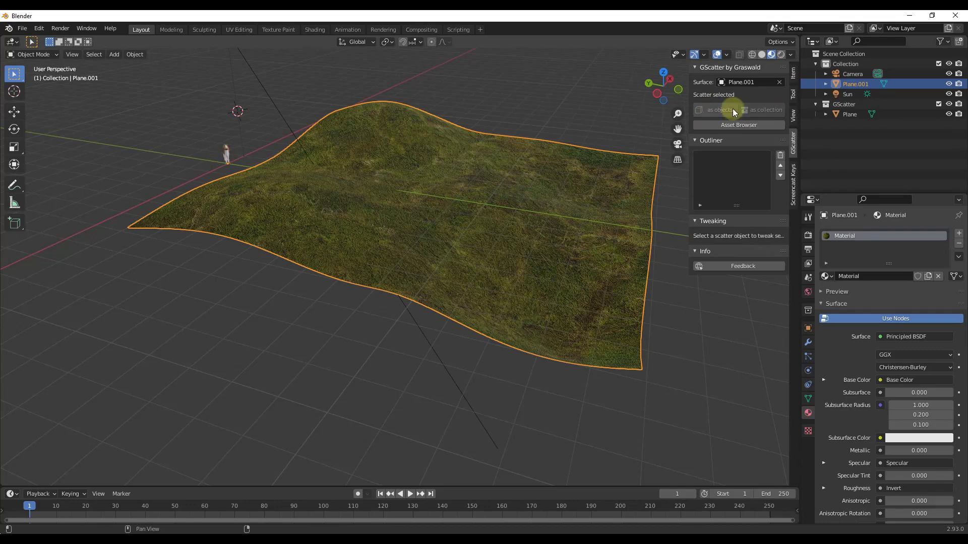
# Open the GScatter asset browser, examine its Catalog of purchasable asset packs, and return to the Library
pyautogui.click(738, 126)
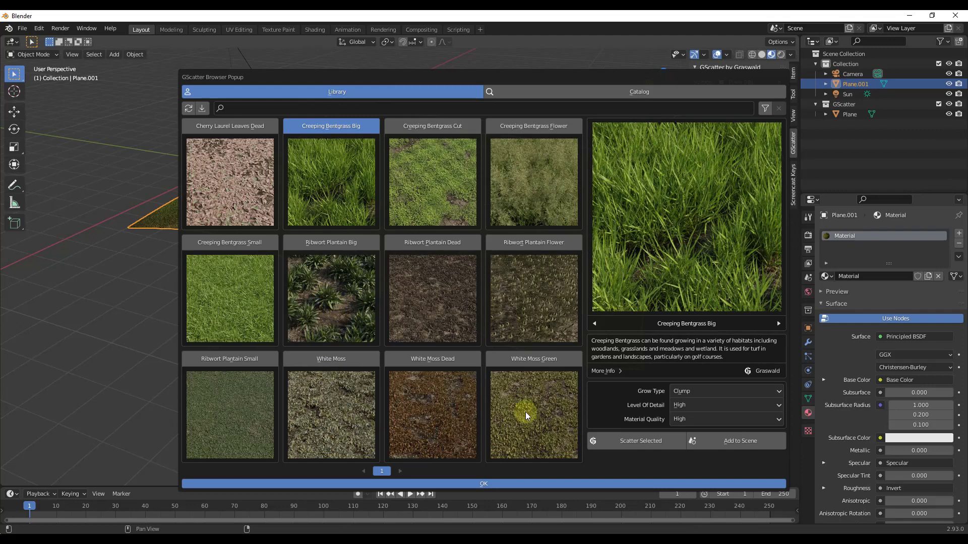
pyautogui.click(610, 94)
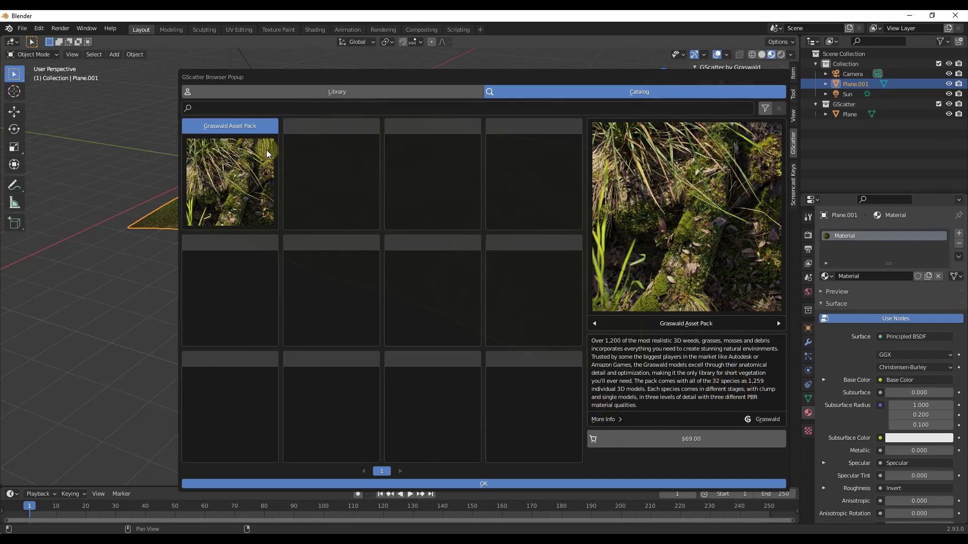
pyautogui.click(331, 92)
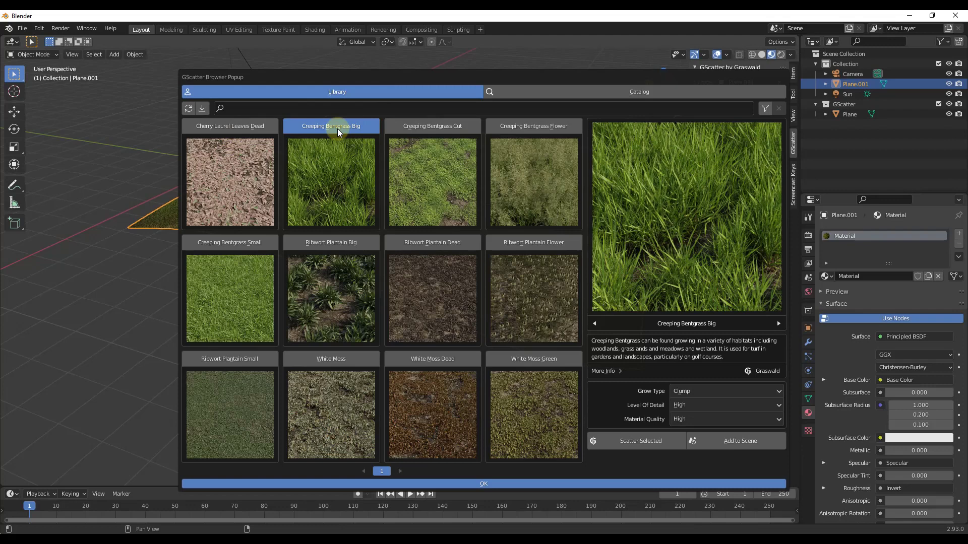
# Scatter the Creeping Bentgrass Big asset over the terrain with Clump grow type, High level of detail and High material quality
pyautogui.click(687, 391)
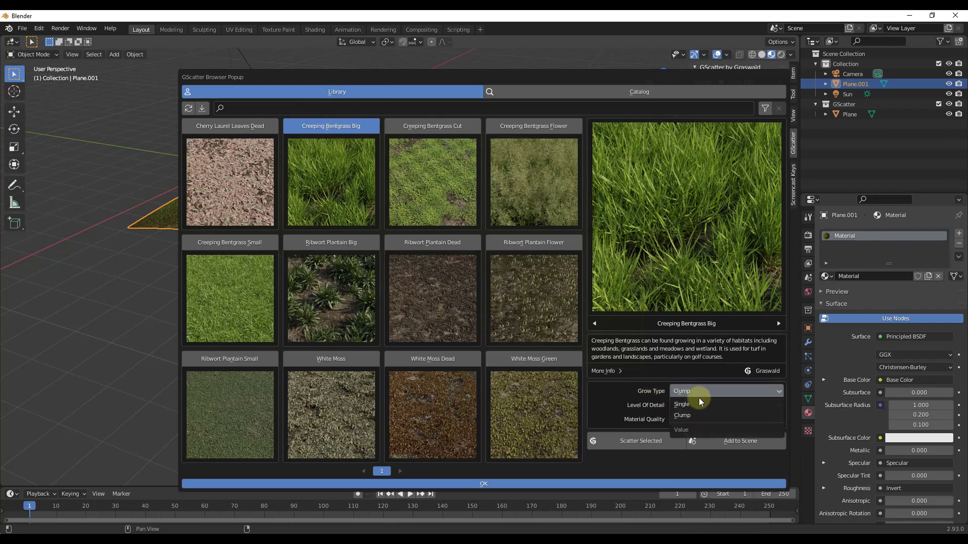
pyautogui.click(701, 392)
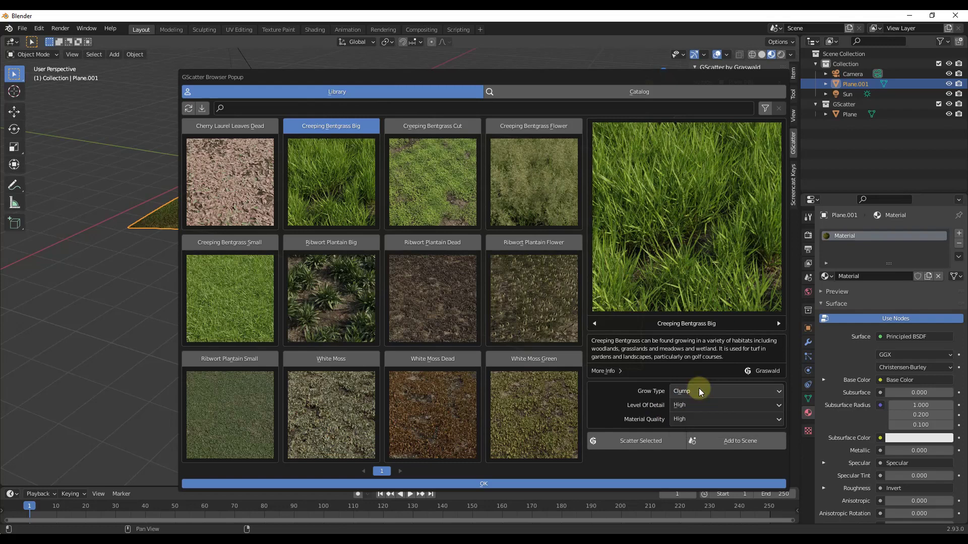
pyautogui.click(699, 406)
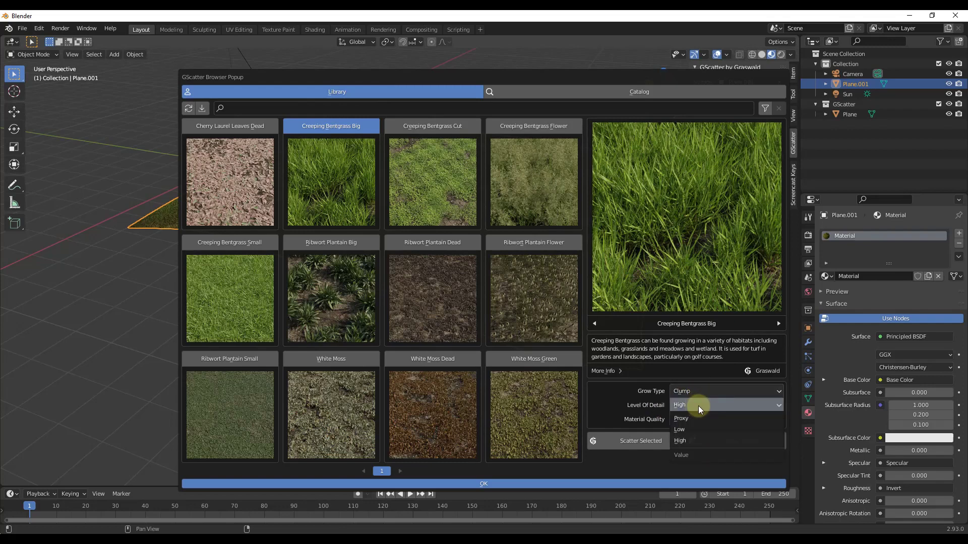
pyautogui.click(701, 406)
pyautogui.click(690, 420)
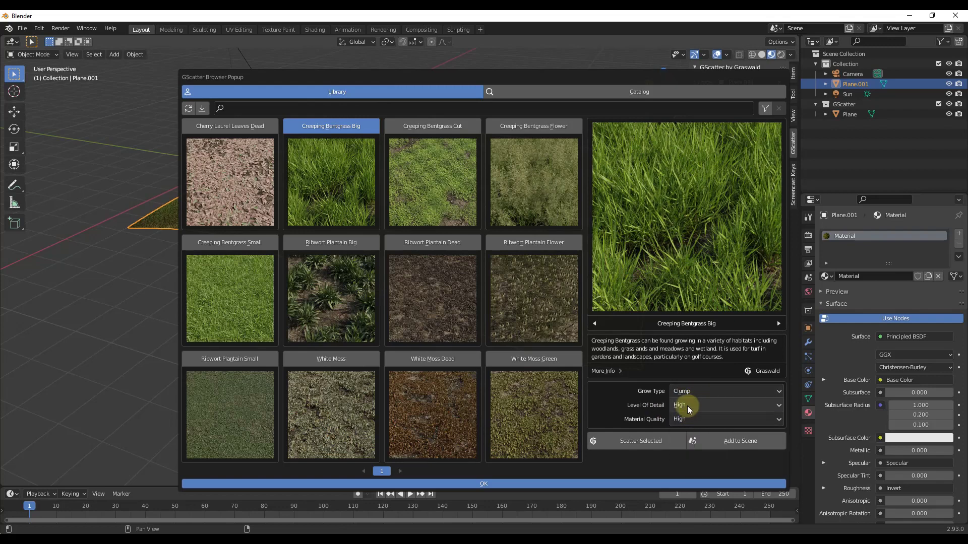
pyautogui.click(689, 406)
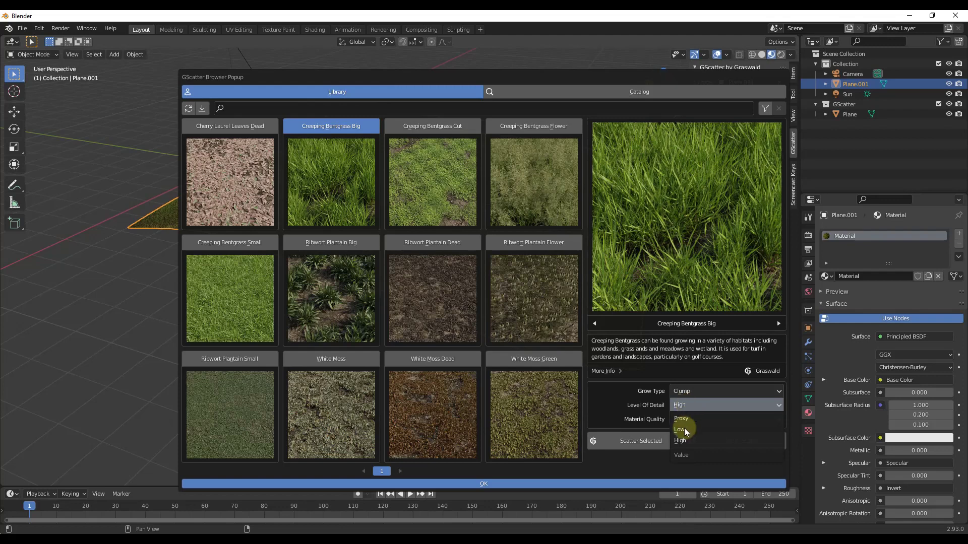
pyautogui.click(688, 406)
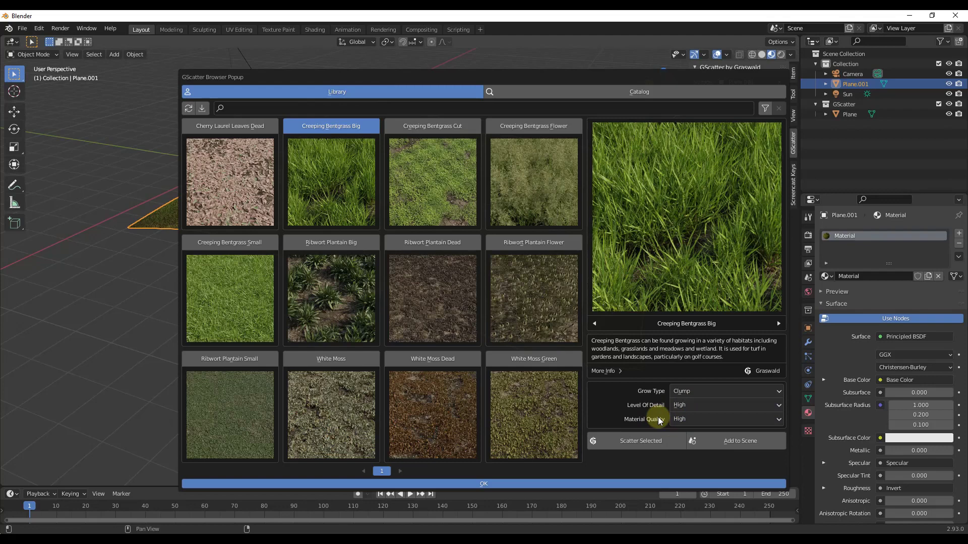
pyautogui.click(640, 440)
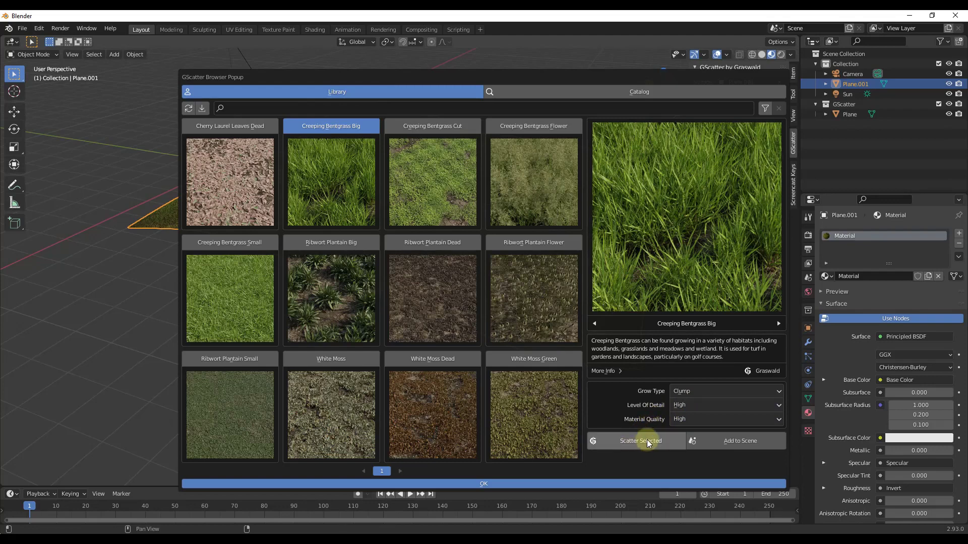
pyautogui.click(646, 442)
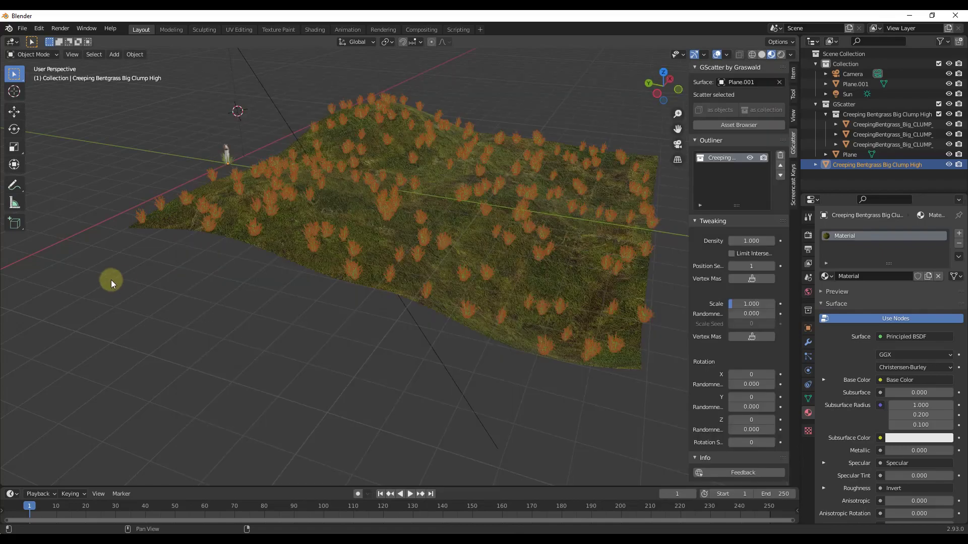
# Set the density of the scattered bentgrass to 12 and check the grass up close without its selection highlight
pyautogui.moveTo(233, 279); pyautogui.dragTo(438, 222, button='middle')
pyautogui.scroll(2, 432, 231)
pyautogui.scroll(-4, 428, 229)
pyautogui.scroll(2, 434, 233)
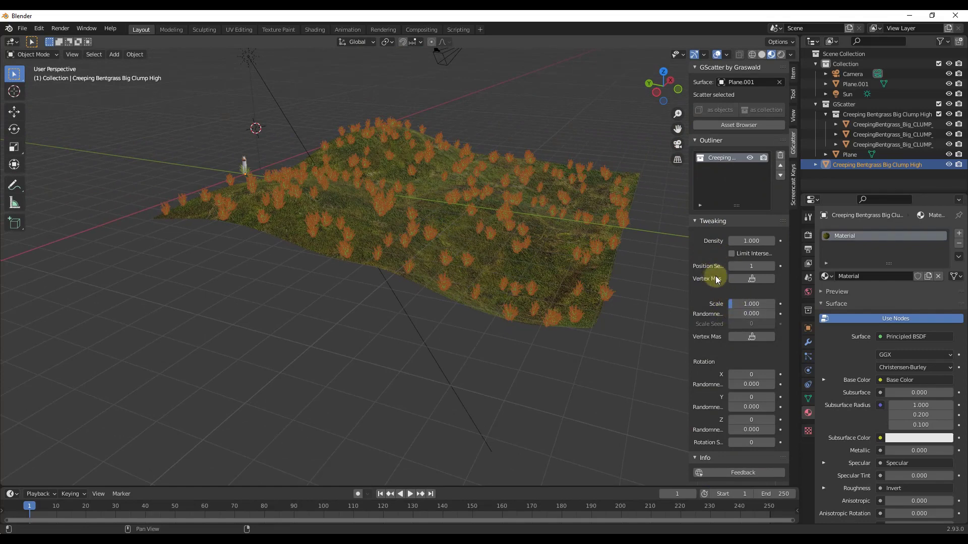
pyautogui.moveTo(750, 240); pyautogui.dragTo(643, 247)
pyautogui.moveTo(715, 242)
pyautogui.mouseDown()
pyautogui.moveTo(659, 249)
pyautogui.moveTo(716, 247)
pyautogui.mouseUp()
pyautogui.scroll(5, 406, 233)
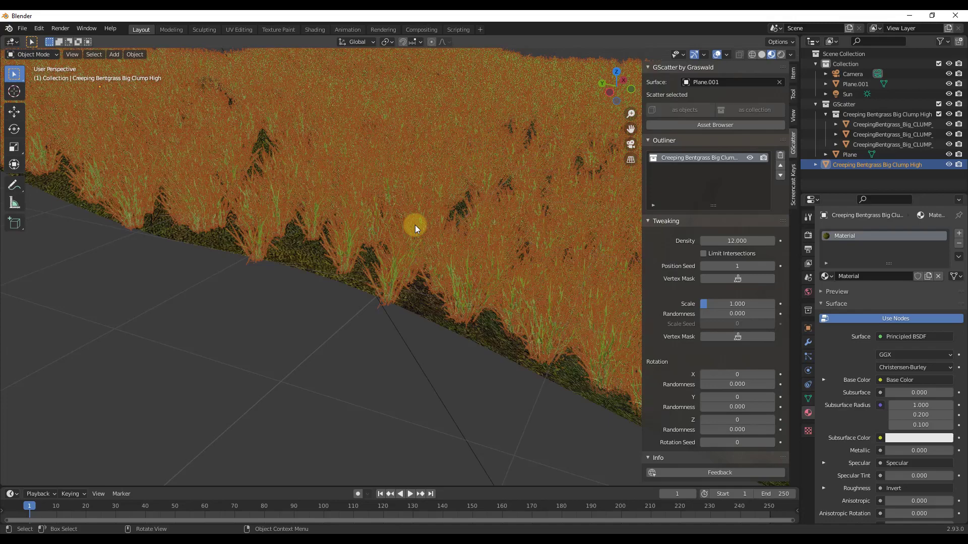
pyautogui.moveTo(415, 228); pyautogui.dragTo(408, 274, button='middle')
pyautogui.click(297, 377)
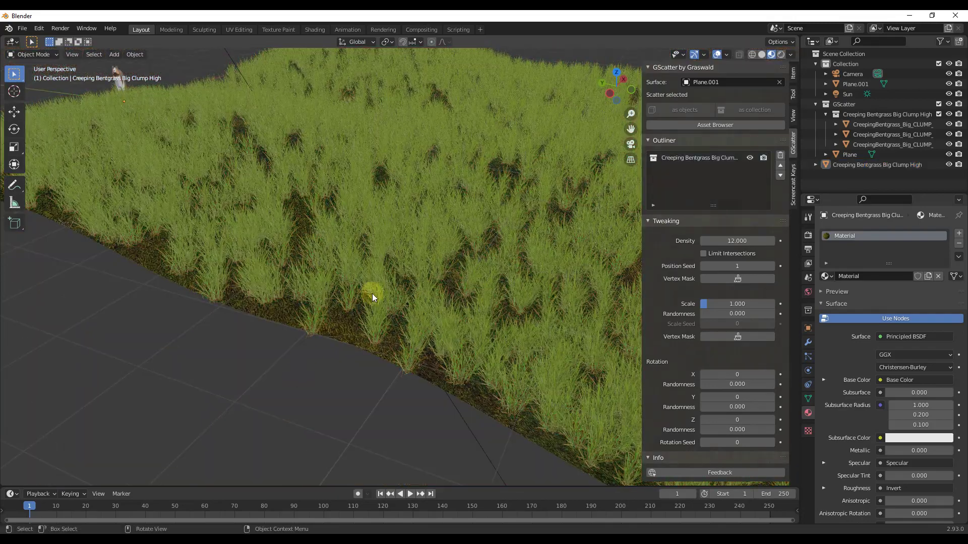
pyautogui.click(385, 267)
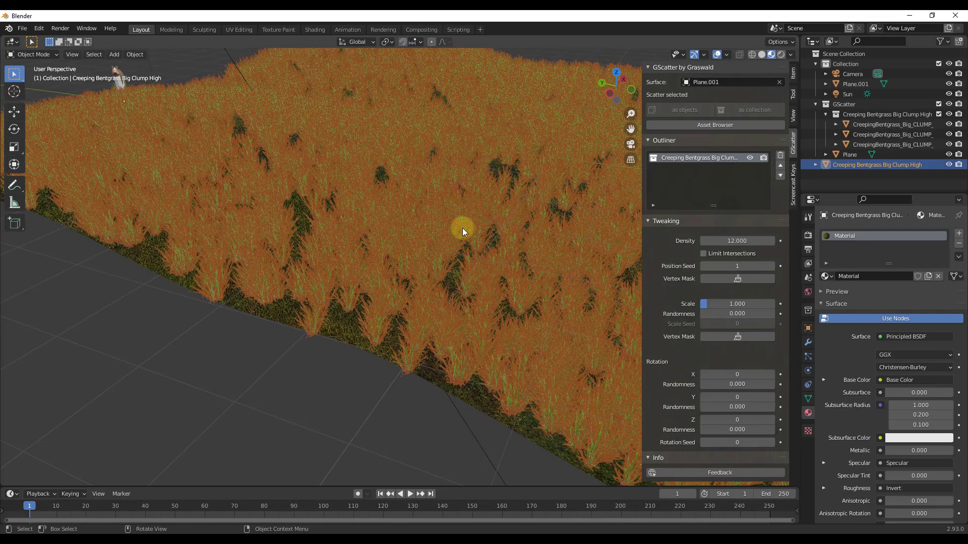
# Try limiting intersections between the grass clumps with a minimum distance, and turn the limit off again
pyautogui.click(705, 255)
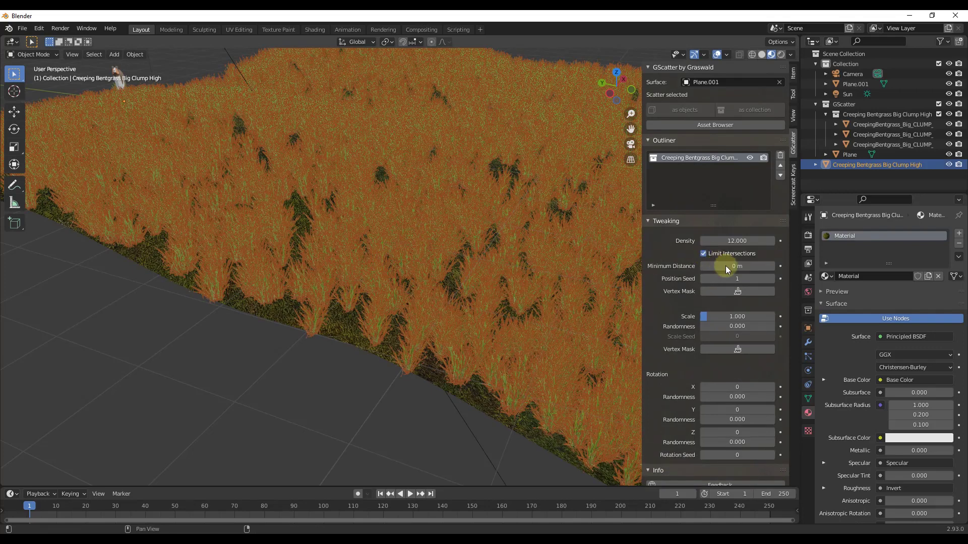
pyautogui.moveTo(727, 267); pyautogui.dragTo(730, 268)
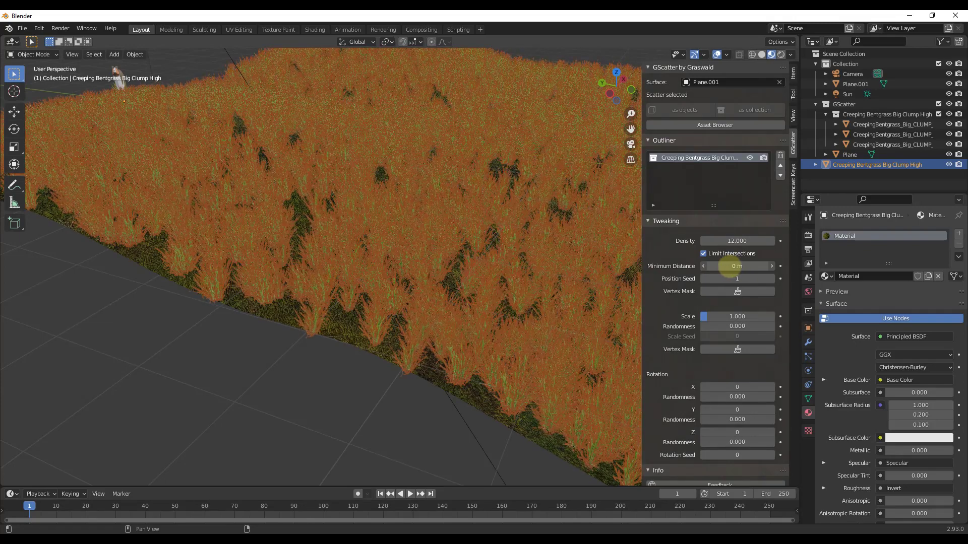
pyautogui.click(721, 257)
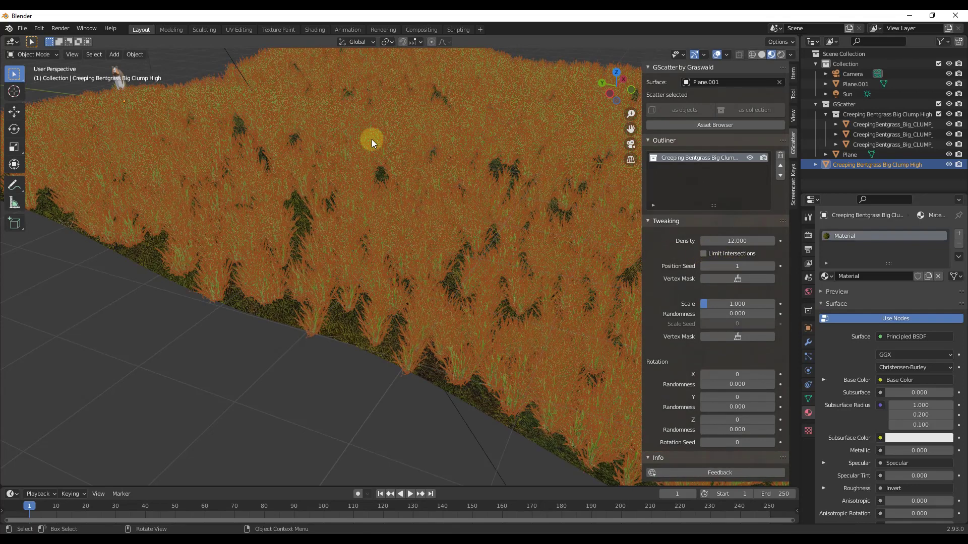
# Set the position seed of the grass scatter to 2 and inspect the distribution over the terrain
pyautogui.scroll(-6, 372, 143)
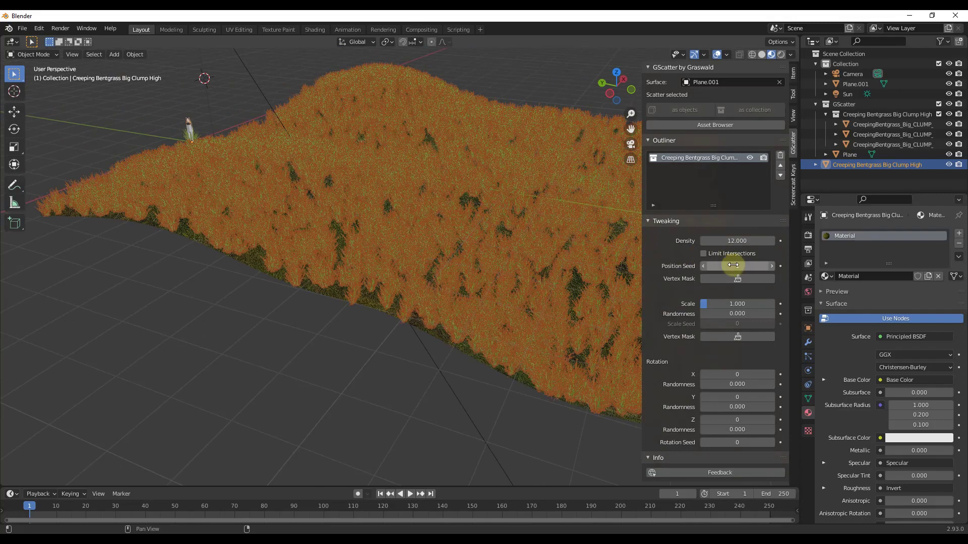
pyautogui.moveTo(733, 265)
pyautogui.mouseDown()
pyautogui.moveTo(749, 266)
pyautogui.moveTo(737, 266)
pyautogui.mouseUp()
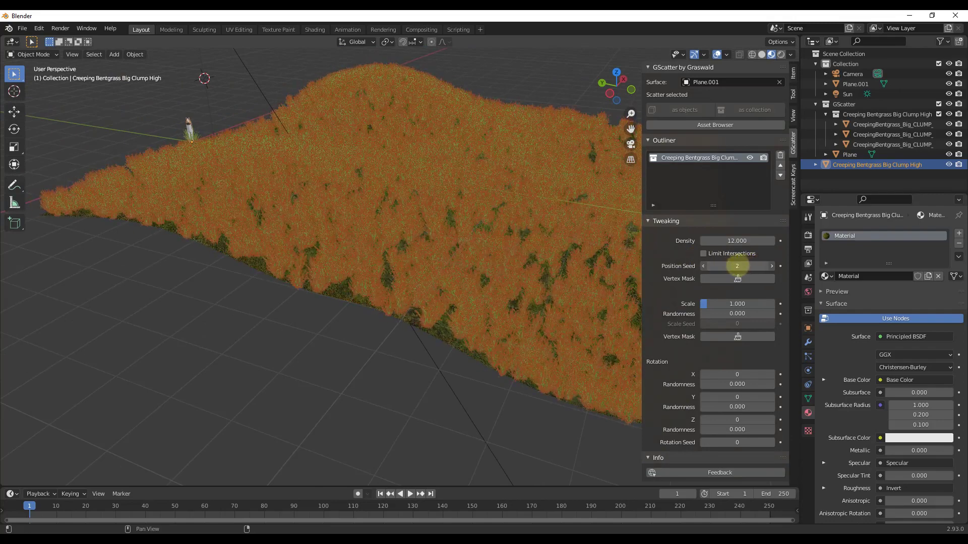
pyautogui.scroll(-4, 418, 218)
pyautogui.moveTo(437, 221); pyautogui.dragTo(458, 240, button='middle')
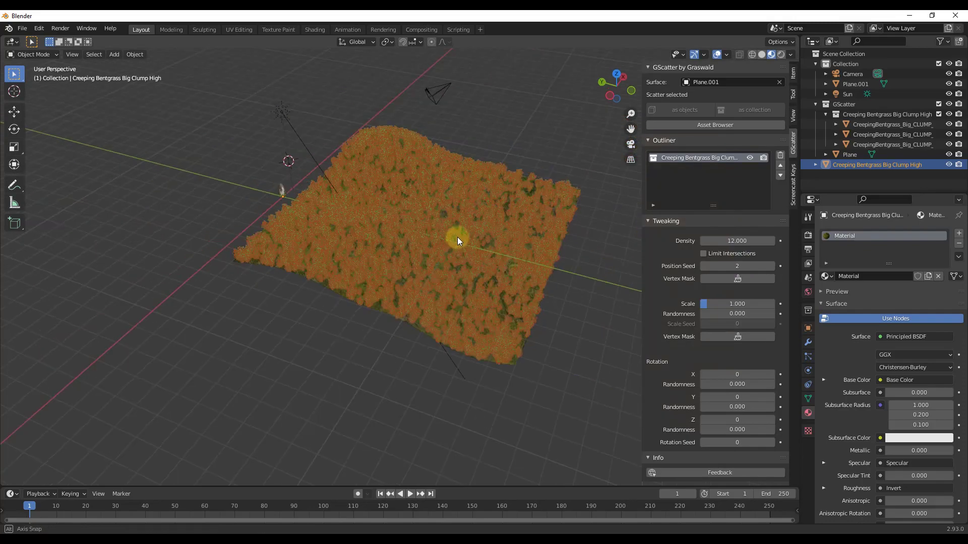
pyautogui.scroll(4, 525, 340)
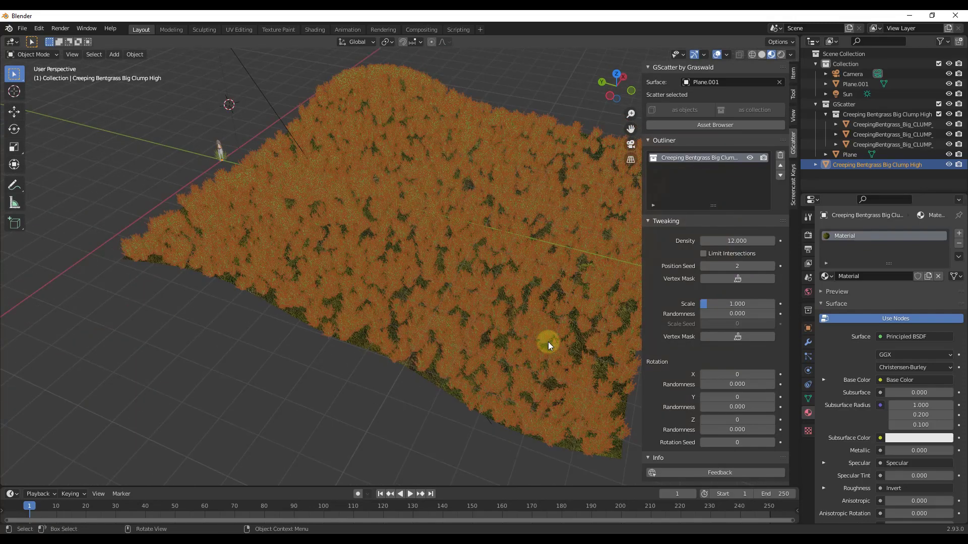
# Paint the grass distribution's vertex mask at weight 1.000 in a band across the terrain, leaving the hilltop and near corner bare
pyautogui.scroll(-3, 504, 298)
pyautogui.keyDown('shift'); pyautogui.moveTo(439, 268); pyautogui.dragTo(679, 313, button='middle'); pyautogui.keyUp('shift')
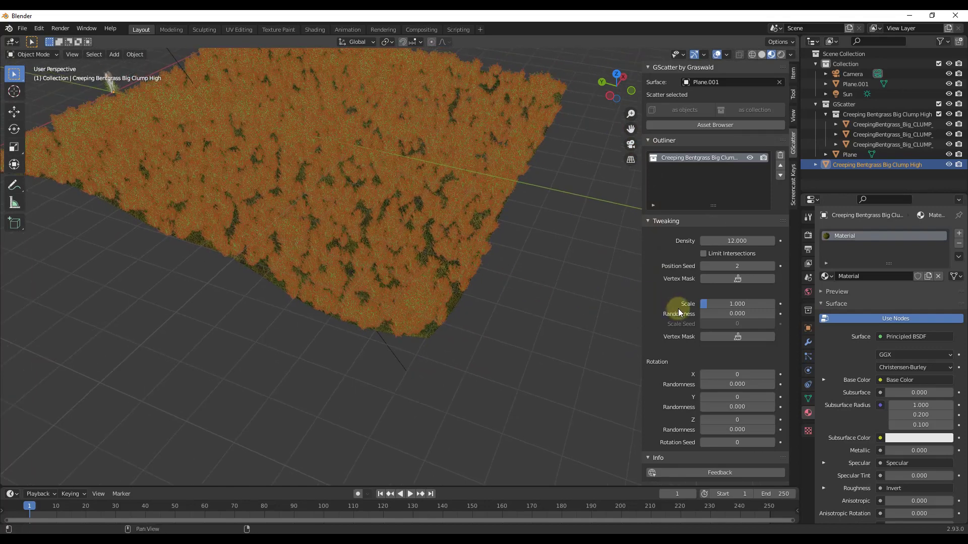
pyautogui.click(738, 279)
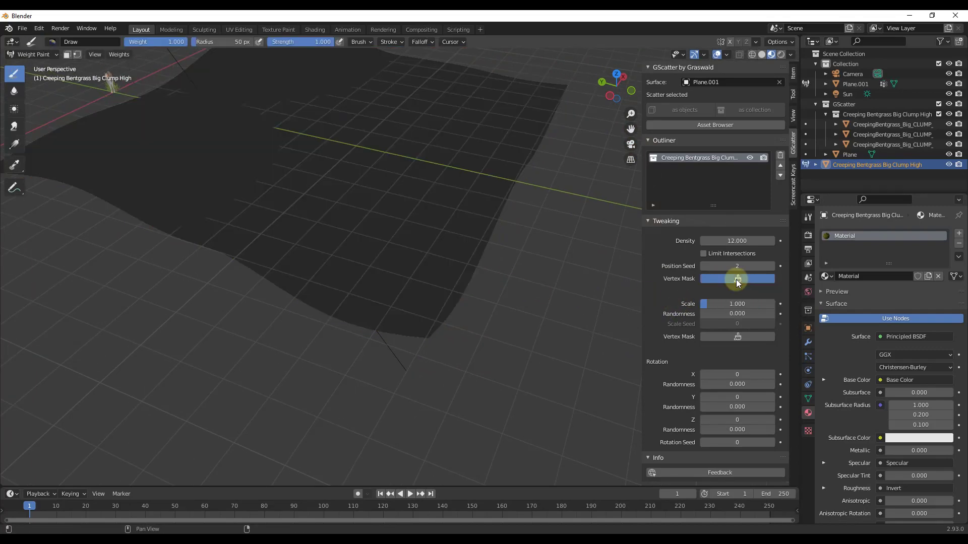
pyautogui.scroll(-3, 356, 274)
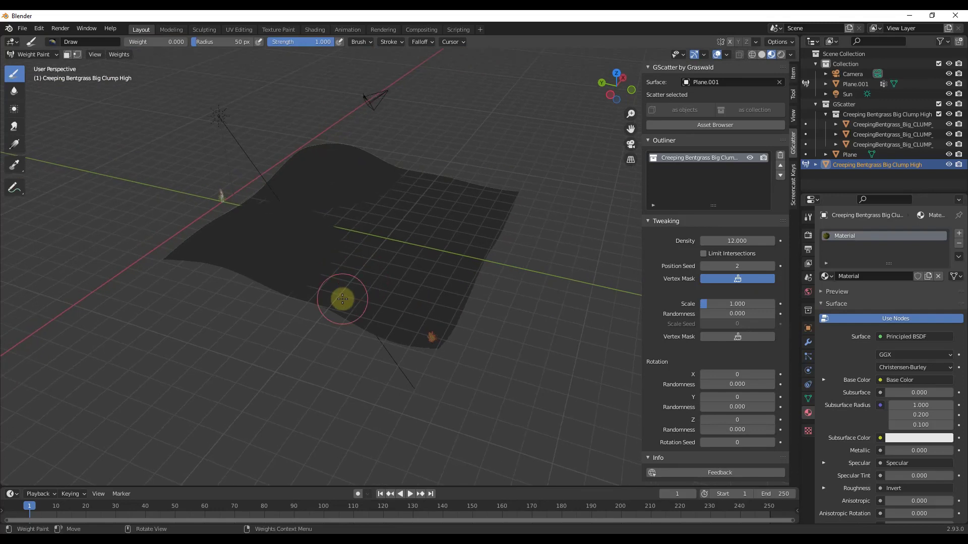
pyautogui.moveTo(141, 45); pyautogui.dragTo(237, 44)
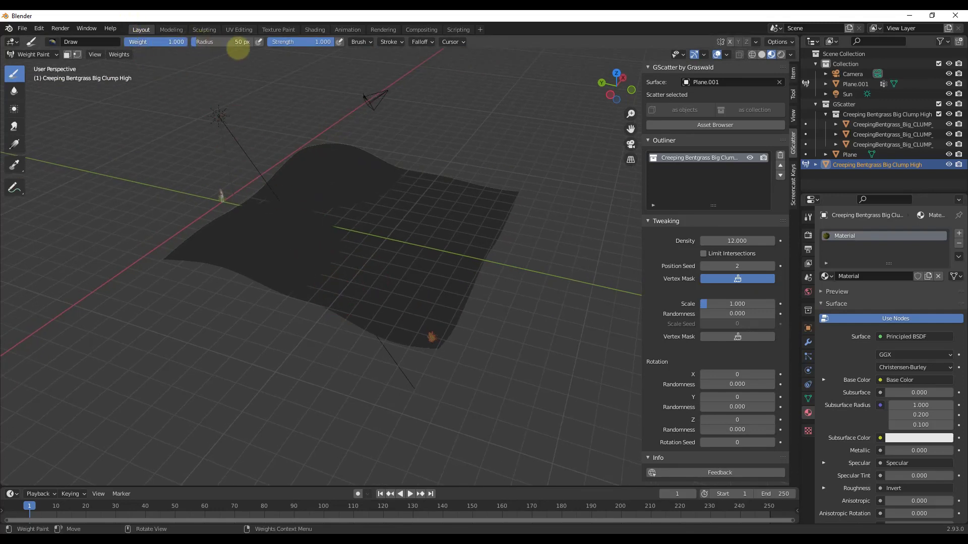
pyautogui.moveTo(324, 285)
pyautogui.mouseDown()
pyautogui.moveTo(371, 243)
pyautogui.moveTo(470, 245)
pyautogui.moveTo(483, 233)
pyautogui.moveTo(344, 233)
pyautogui.moveTo(289, 279)
pyautogui.moveTo(327, 260)
pyautogui.moveTo(301, 285)
pyautogui.moveTo(335, 281)
pyautogui.moveTo(267, 295)
pyautogui.moveTo(266, 283)
pyautogui.moveTo(341, 223)
pyautogui.moveTo(499, 217)
pyautogui.moveTo(432, 207)
pyautogui.moveTo(334, 217)
pyautogui.moveTo(251, 266)
pyautogui.moveTo(269, 236)
pyautogui.moveTo(335, 208)
pyautogui.moveTo(397, 195)
pyautogui.moveTo(513, 199)
pyautogui.moveTo(402, 183)
pyautogui.moveTo(421, 180)
pyautogui.moveTo(488, 190)
pyautogui.moveTo(180, 254)
pyautogui.moveTo(227, 263)
pyautogui.moveTo(249, 248)
pyautogui.moveTo(247, 231)
pyautogui.moveTo(203, 239)
pyautogui.moveTo(262, 203)
pyautogui.moveTo(270, 221)
pyautogui.moveTo(251, 219)
pyautogui.moveTo(294, 209)
pyautogui.moveTo(328, 214)
pyautogui.mouseUp()
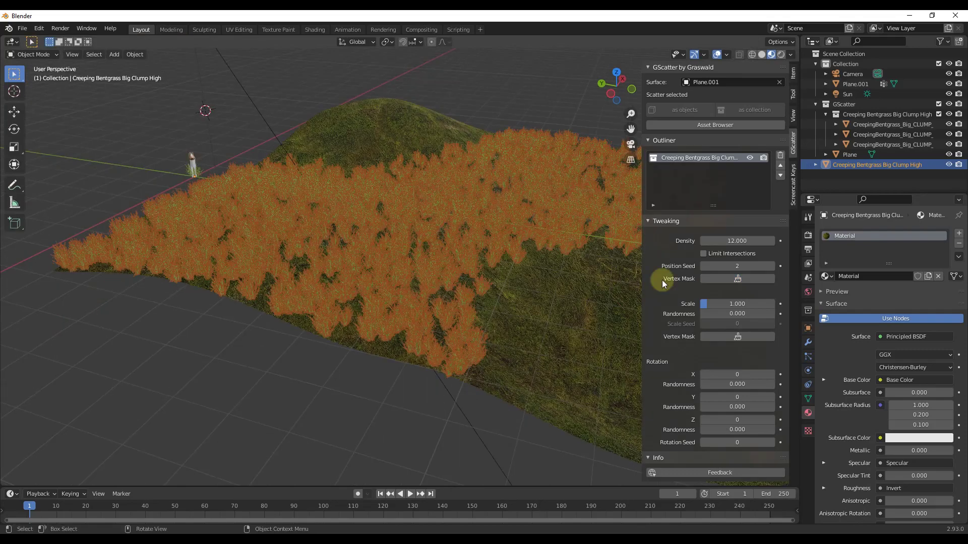
# Set the grass scale to 1.4 with a scale randomness of 0.5 and a scale seed of 4
pyautogui.moveTo(707, 307); pyautogui.dragTo(739, 320)
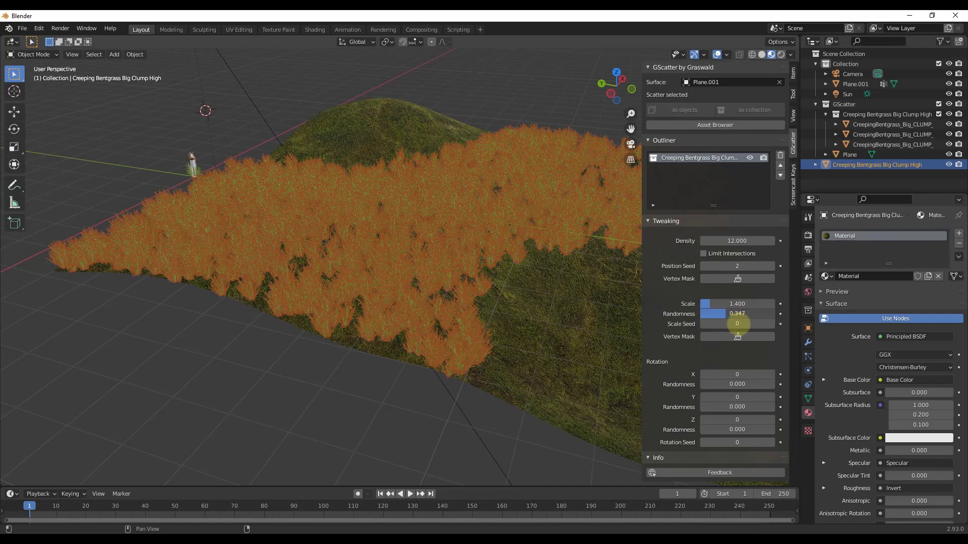
pyautogui.moveTo(719, 324); pyautogui.dragTo(751, 328)
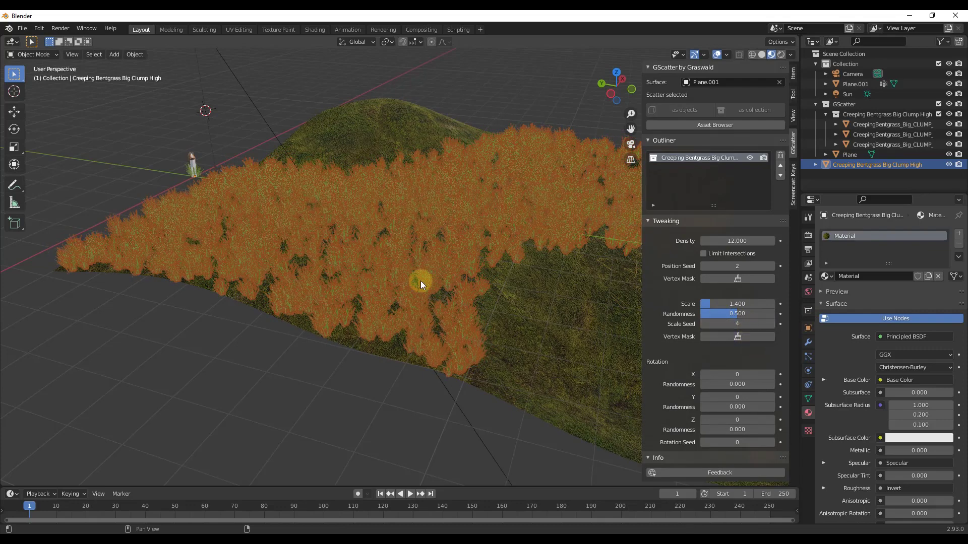
pyautogui.moveTo(421, 281); pyautogui.dragTo(354, 227, button='middle')
pyautogui.scroll(2, 355, 227)
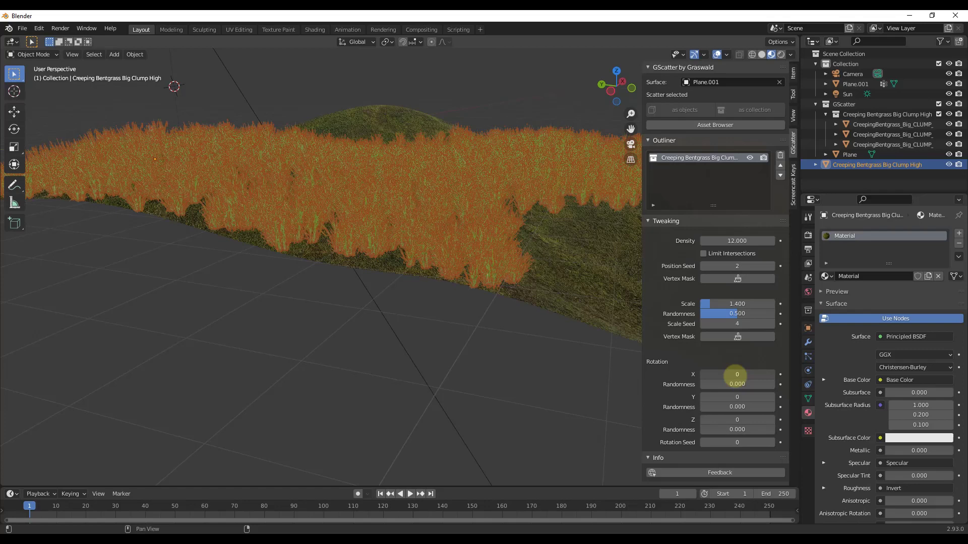
# Set the grass rotation to Y 7 with randomness 0.100 and Z 34 with randomness 0.080
pyautogui.moveTo(736, 375); pyautogui.dragTo(734, 404)
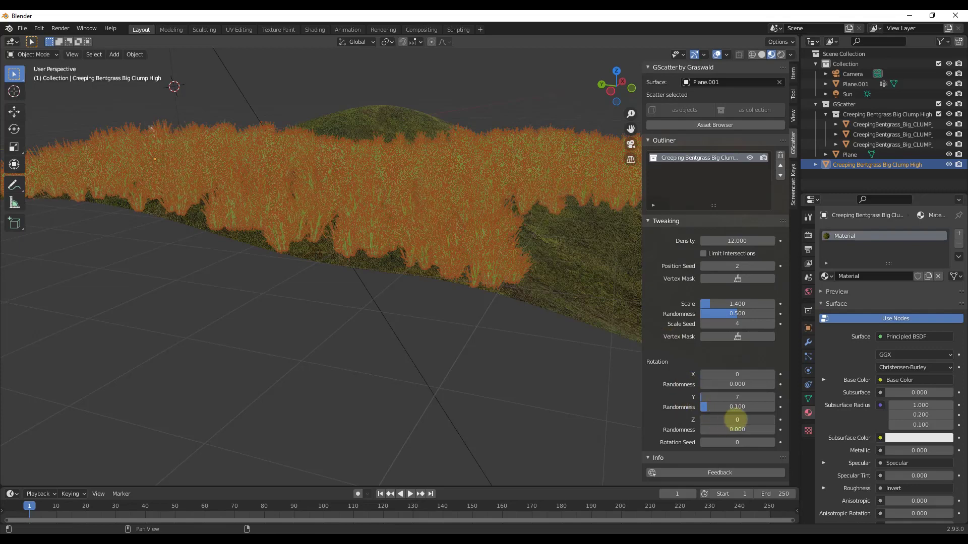
pyautogui.moveTo(737, 419)
pyautogui.mouseDown()
pyautogui.moveTo(748, 418)
pyautogui.moveTo(722, 417)
pyautogui.moveTo(739, 417)
pyautogui.mouseUp()
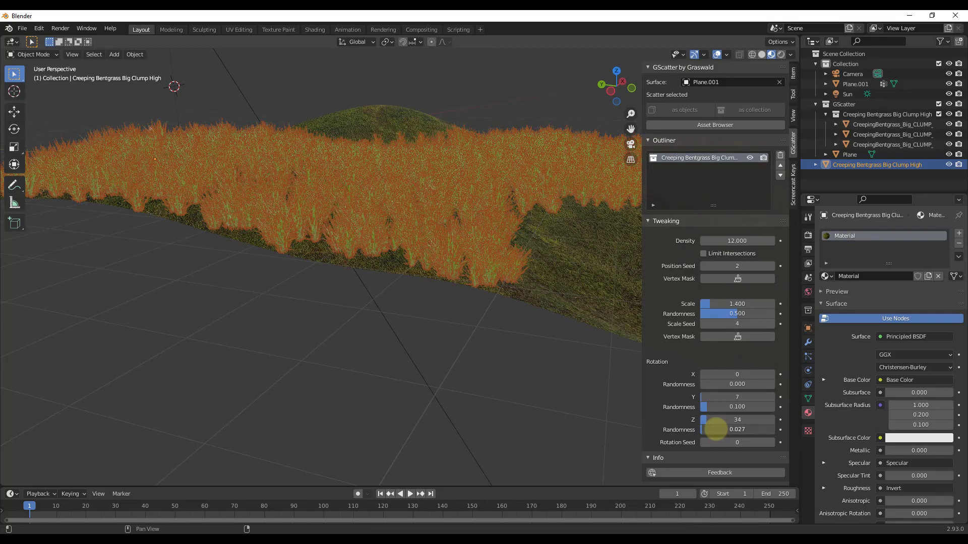
pyautogui.moveTo(318, 203)
pyautogui.mouseDown(button='middle')
pyautogui.moveTo(443, 184)
pyautogui.moveTo(438, 215)
pyautogui.moveTo(443, 199)
pyautogui.mouseUp(button='middle')
# Preview the scene with rendered shading, deselect the grass scatter and examine the rotated clumps on the terrain from several angles
pyautogui.click(782, 56)
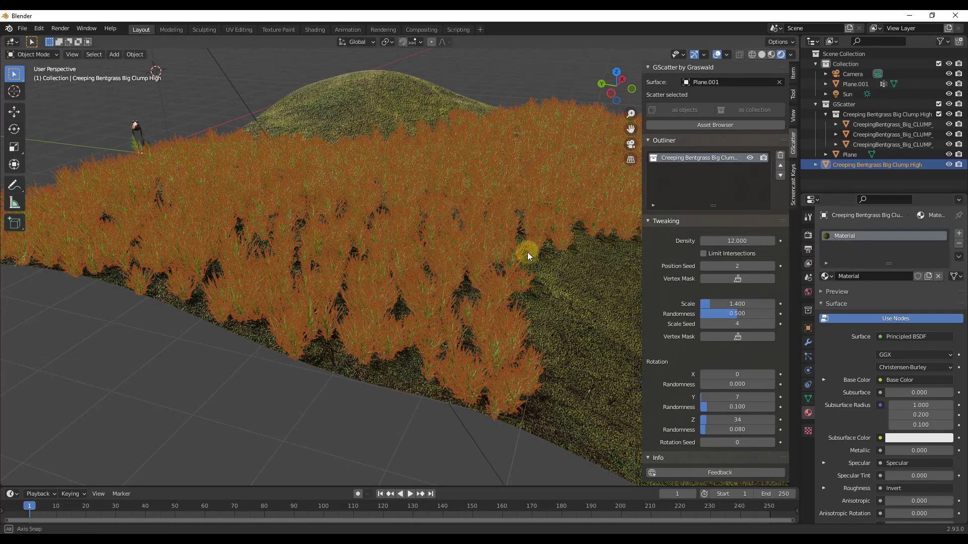
pyautogui.moveTo(524, 252); pyautogui.dragTo(493, 234, button='middle')
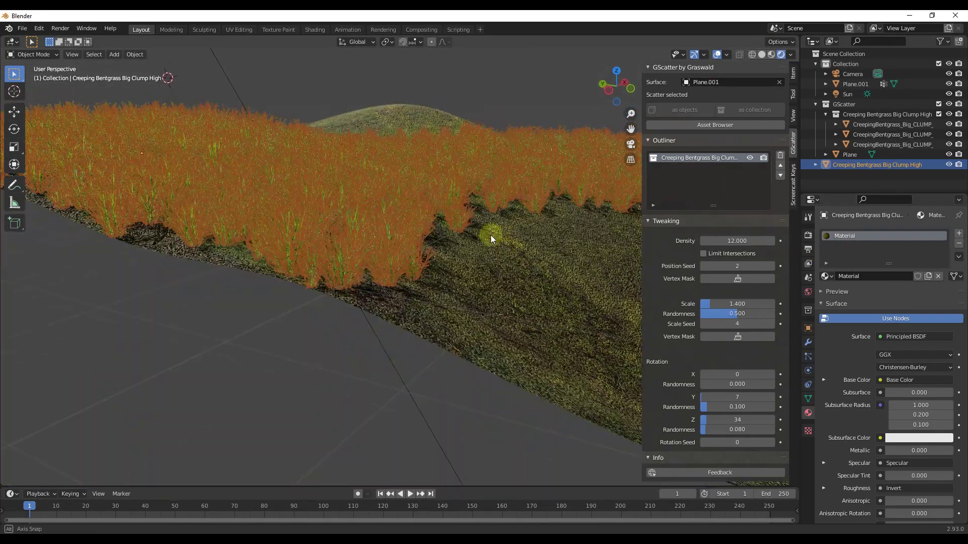
pyautogui.click(346, 76)
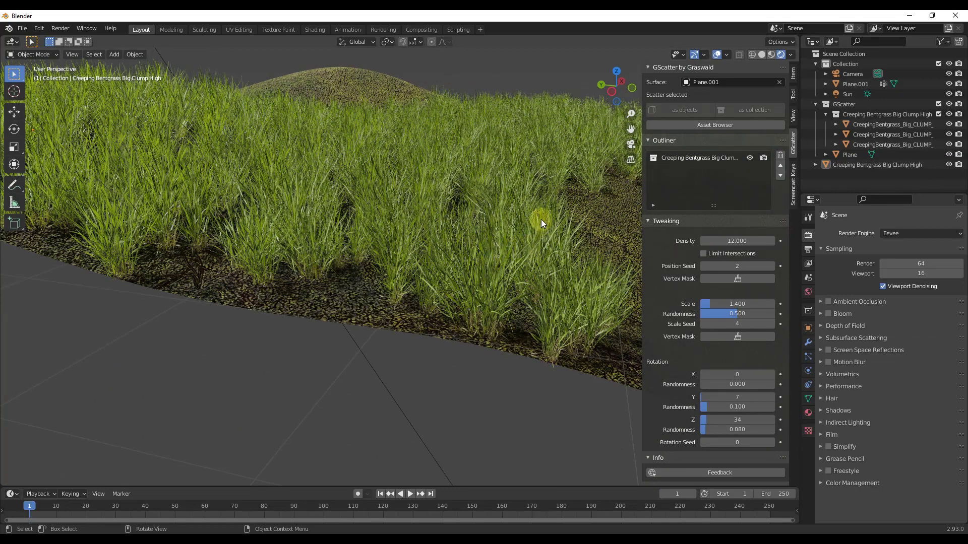
pyautogui.moveTo(540, 220); pyautogui.dragTo(479, 202, button='middle')
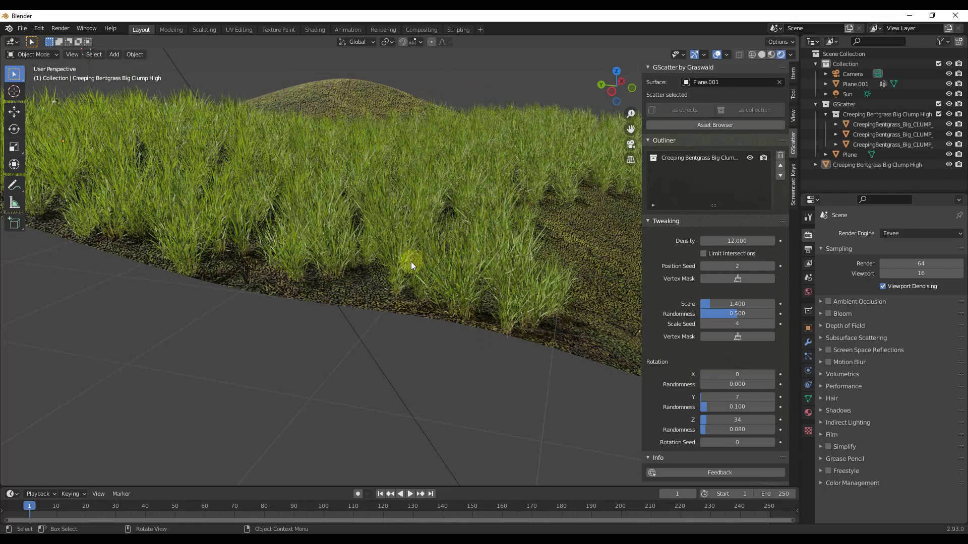
pyautogui.moveTo(418, 261); pyautogui.dragTo(425, 213, button='middle')
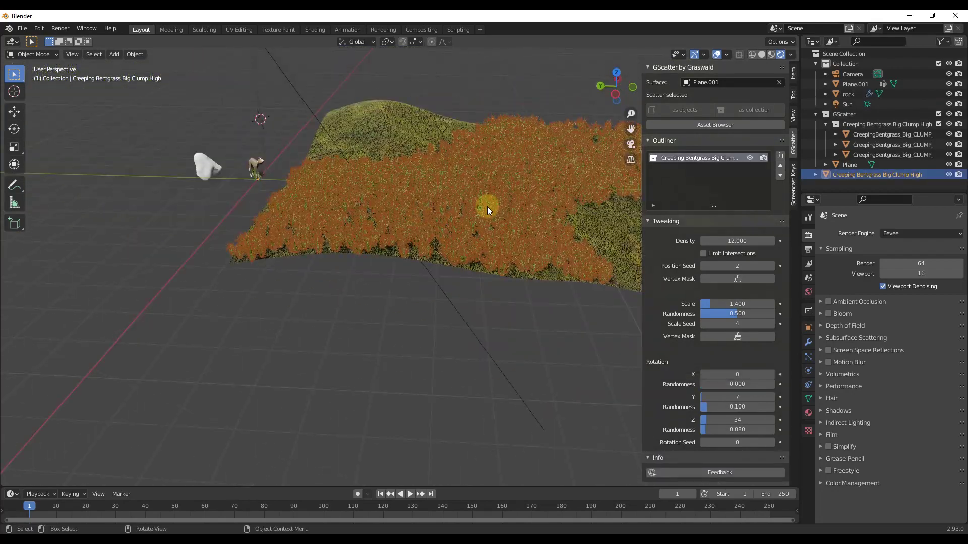
# Scatter the white rock beside the terrain over the Plane.001 surface as objects
pyautogui.moveTo(487, 206); pyautogui.dragTo(210, 167, button='middle')
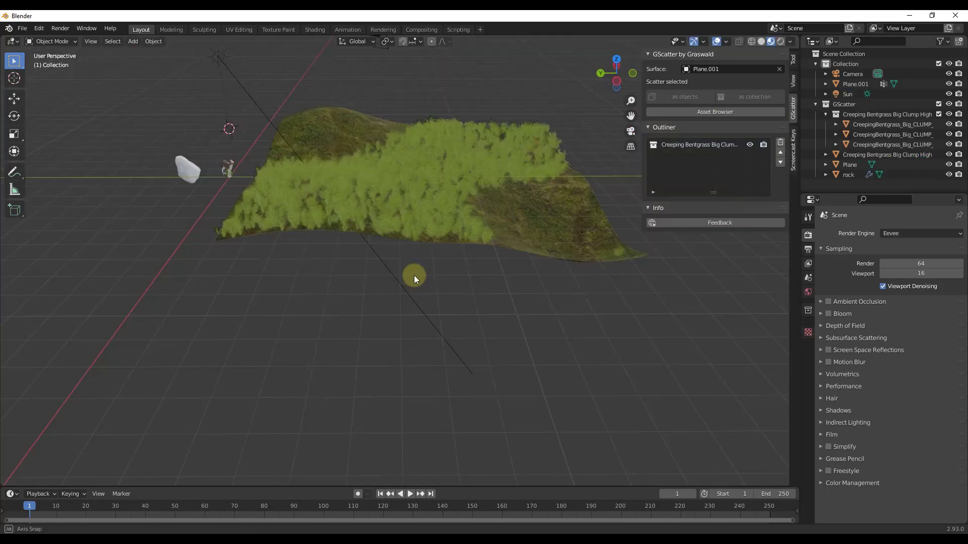
pyautogui.moveTo(413, 275); pyautogui.dragTo(399, 237, button='middle')
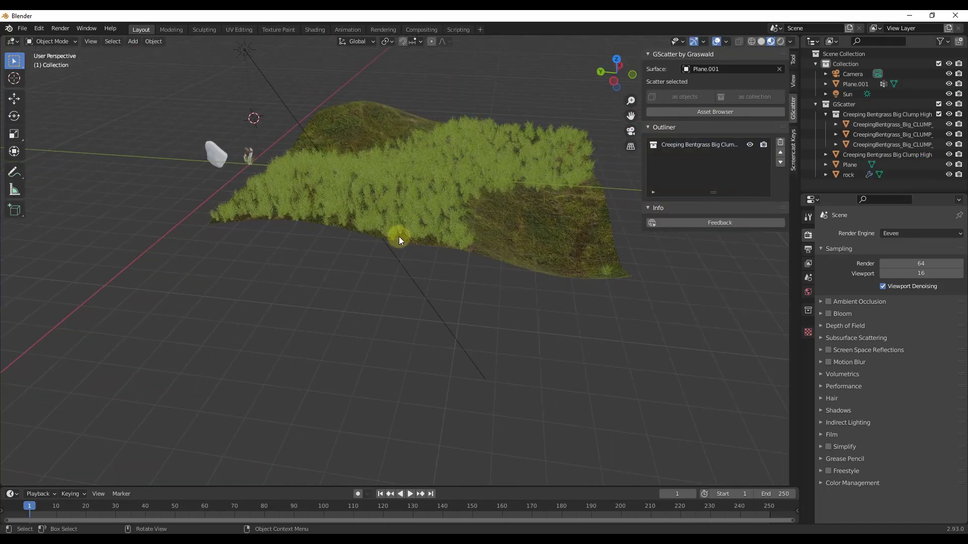
pyautogui.click(391, 192)
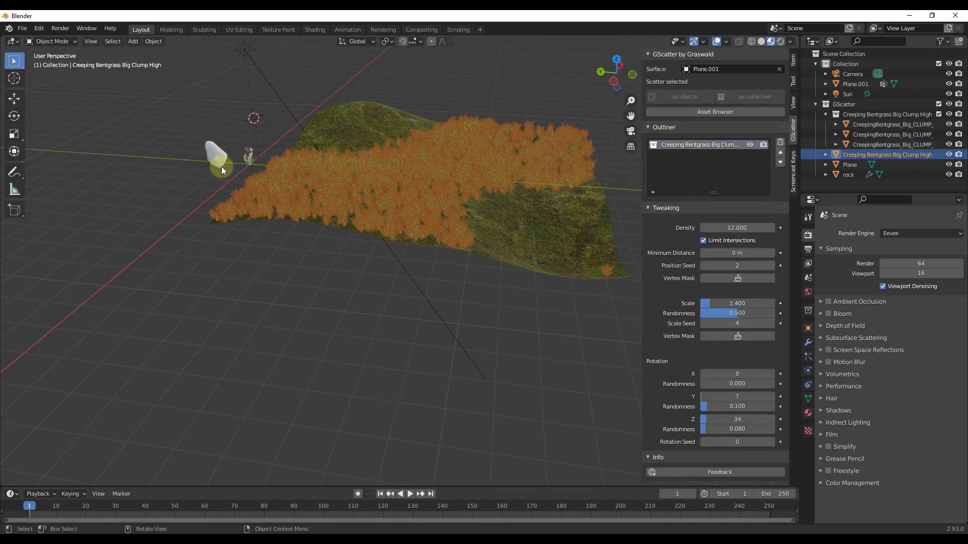
pyautogui.click(208, 153)
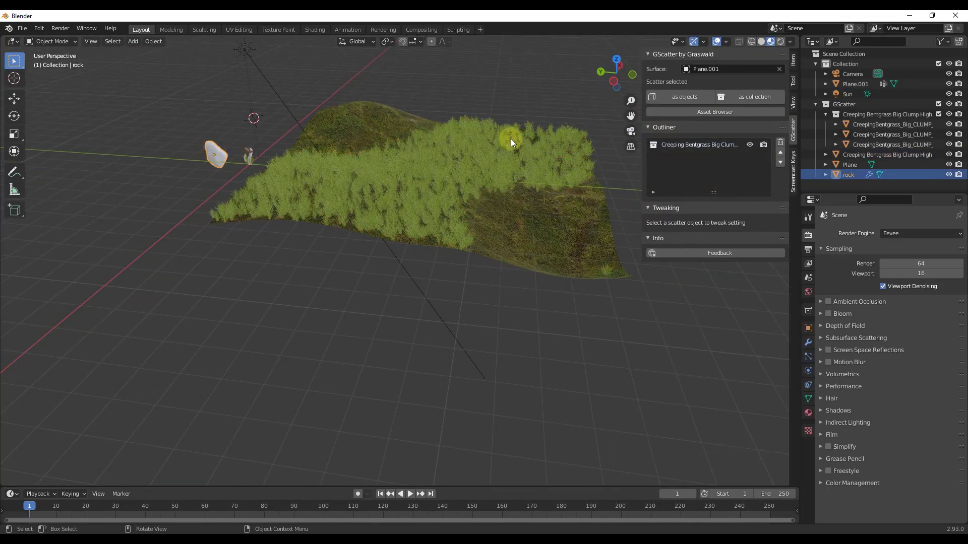
pyautogui.click(681, 100)
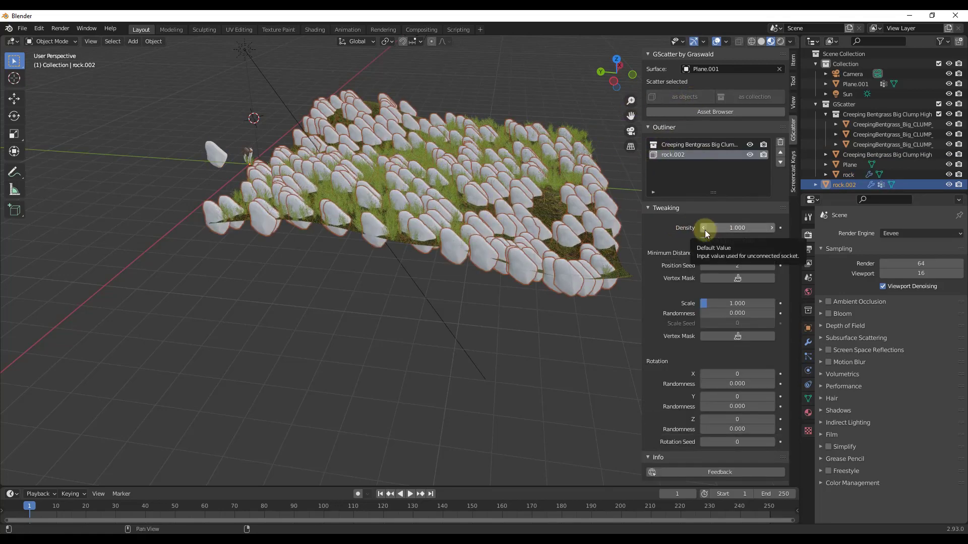
# Set the rock scatter's density to 0.200, minimum distance to 1.8 m and position seed to 3
pyautogui.moveTo(704, 229); pyautogui.dragTo(701, 230)
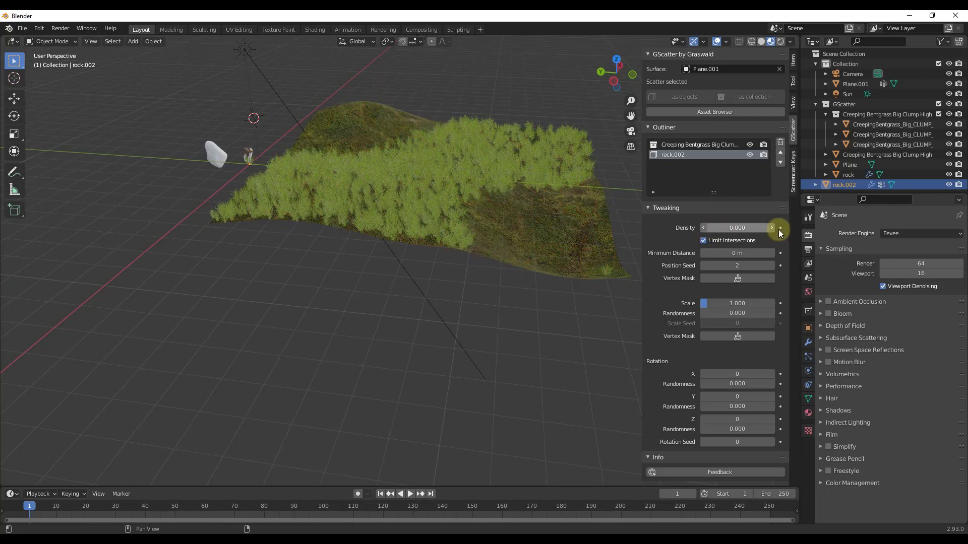
pyautogui.click(771, 230)
pyautogui.click(772, 229)
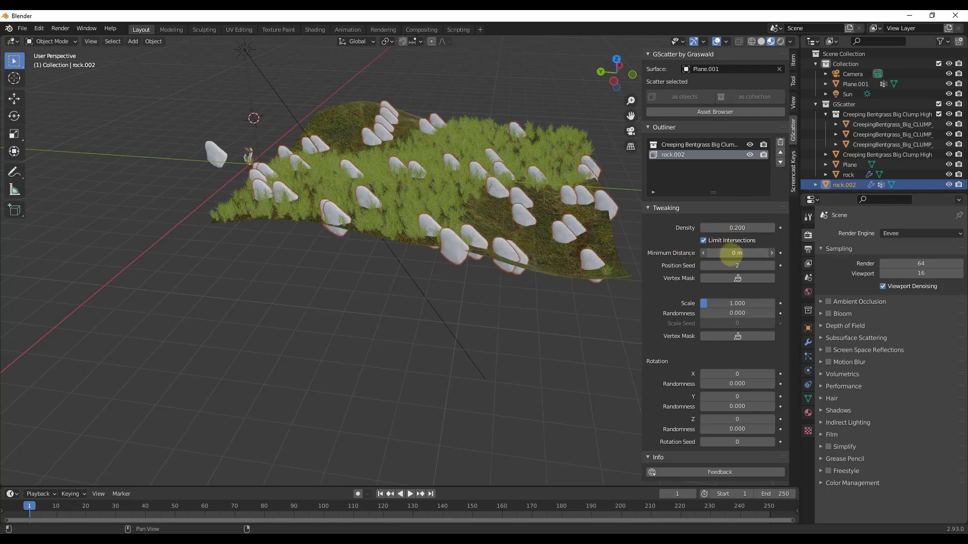
pyautogui.moveTo(737, 253); pyautogui.dragTo(735, 266)
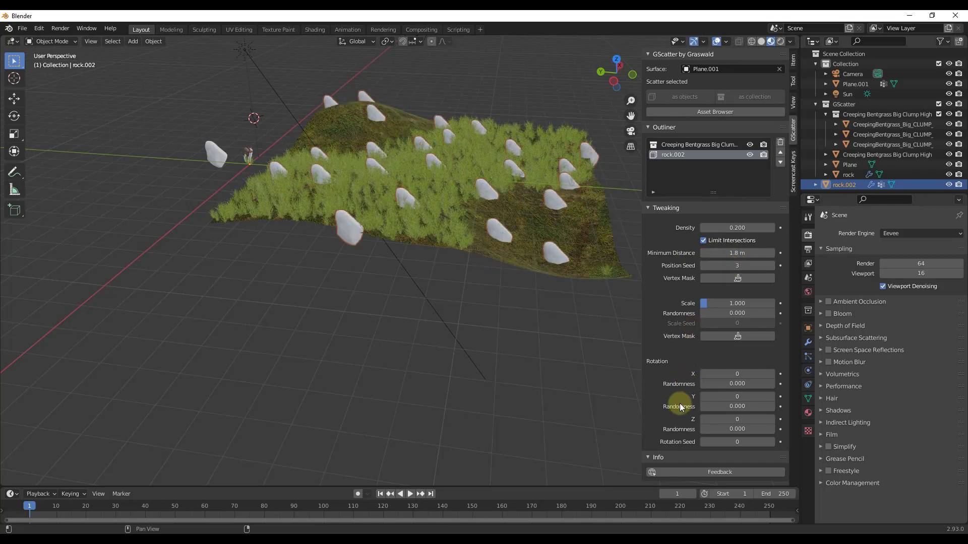
# Set the rocks' rotation randomness to X 0.560, Y 0.633 and Z 0.293 with rotation seed 14, and inspect them among the grass
pyautogui.moveTo(723, 386); pyautogui.dragTo(776, 408)
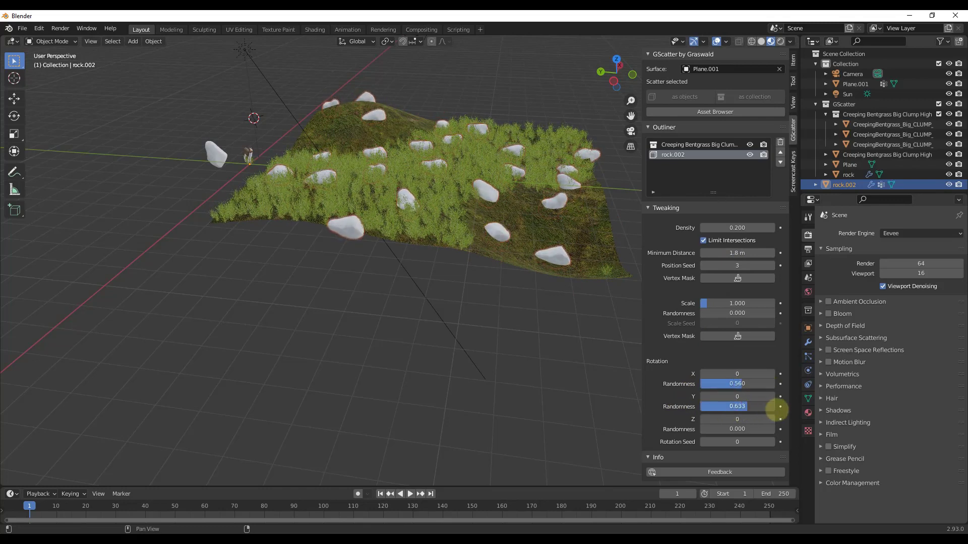
pyautogui.moveTo(726, 442); pyautogui.dragTo(756, 431)
pyautogui.scroll(4, 408, 232)
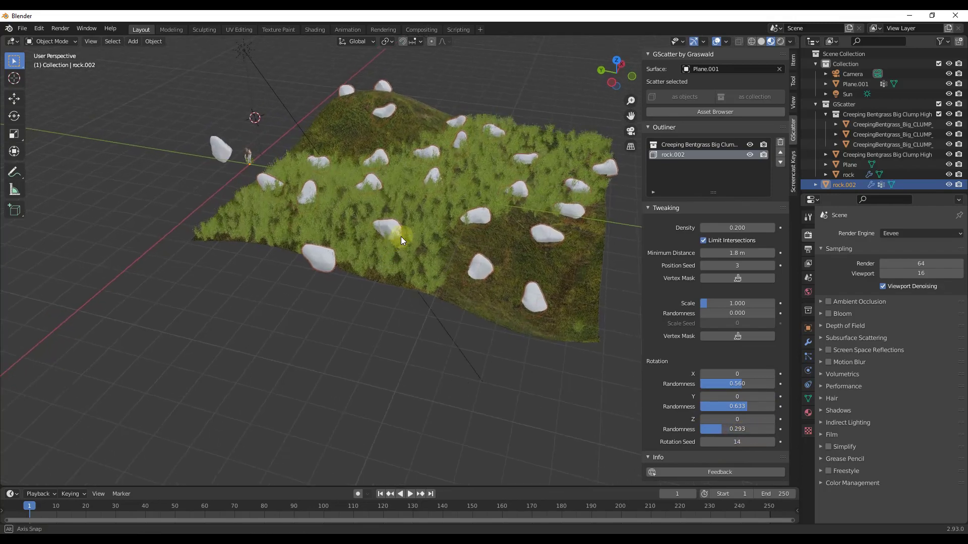
pyautogui.moveTo(402, 223); pyautogui.dragTo(434, 218, button='middle')
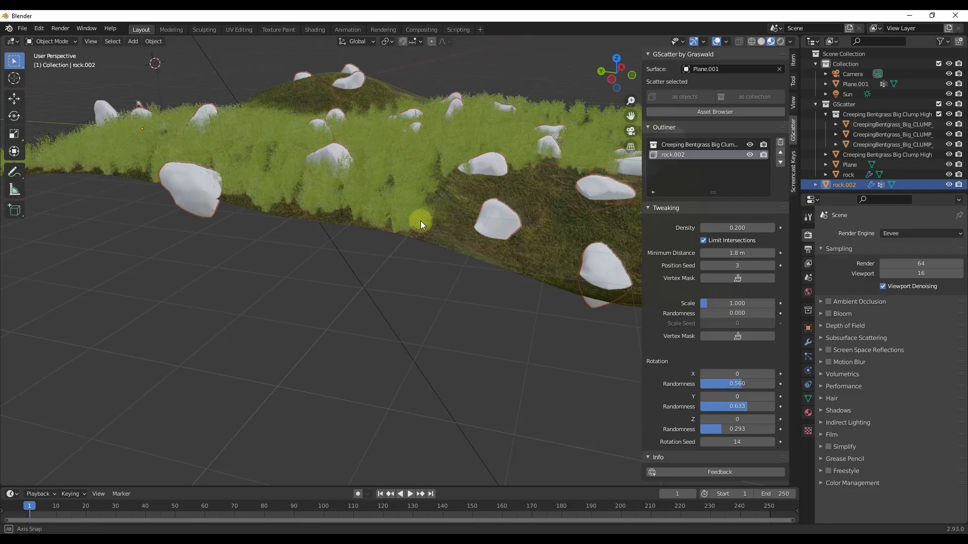
pyautogui.scroll(4, 420, 221)
pyautogui.scroll(-2, 428, 177)
pyautogui.scroll(2, 424, 180)
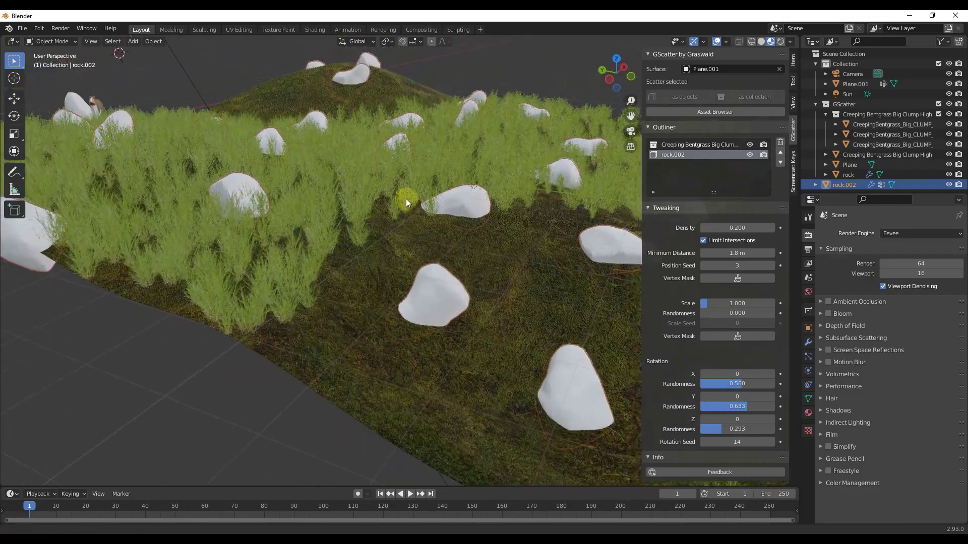